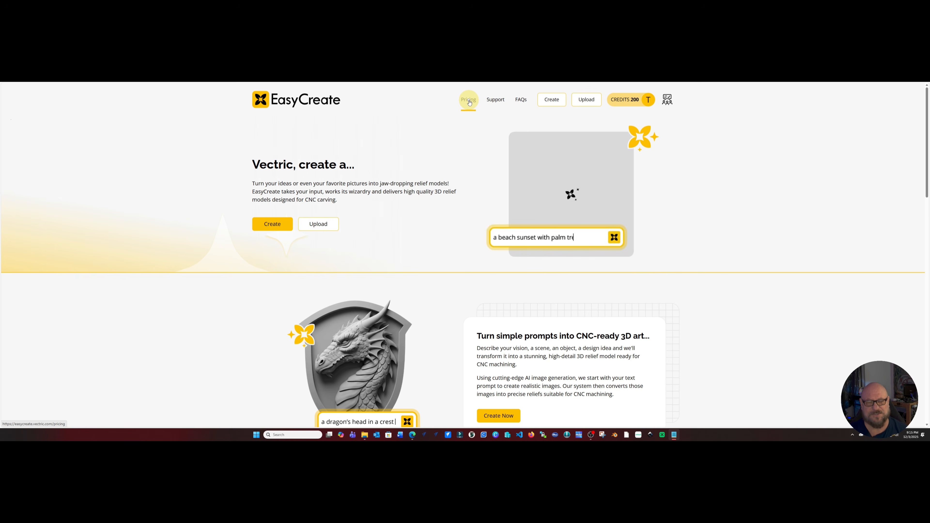
- Open the EasyCreate pricing page to review the credit pricing
click(468, 100)
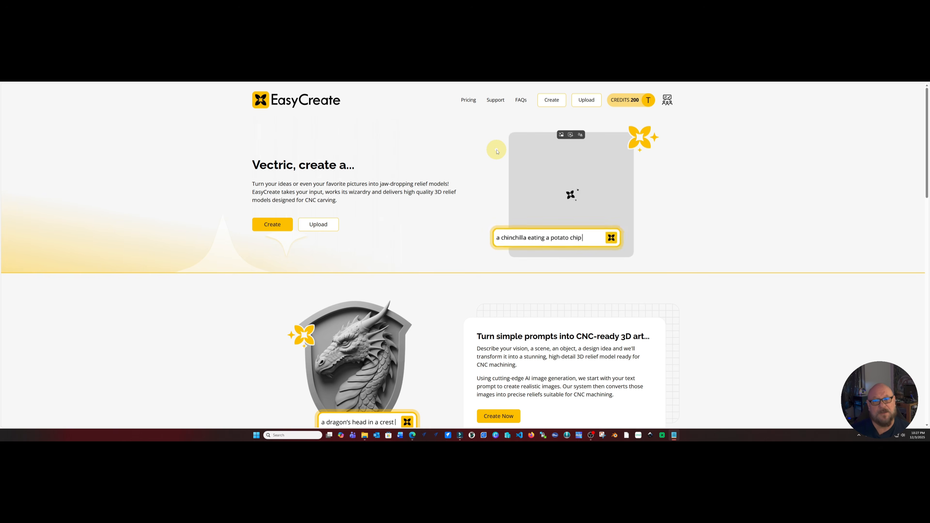
- Upload the image deer-scene.jpg to EasyCreate for conversion into a relief
click(591, 102)
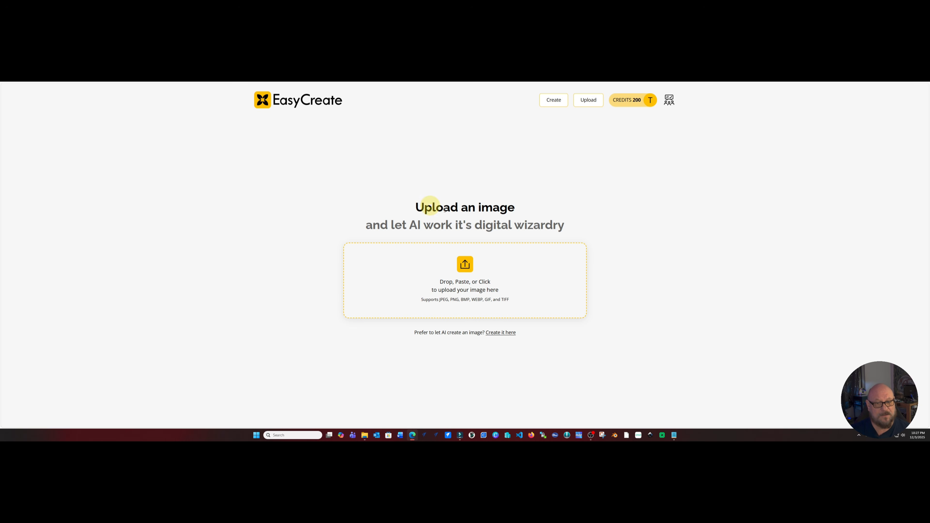
click(470, 270)
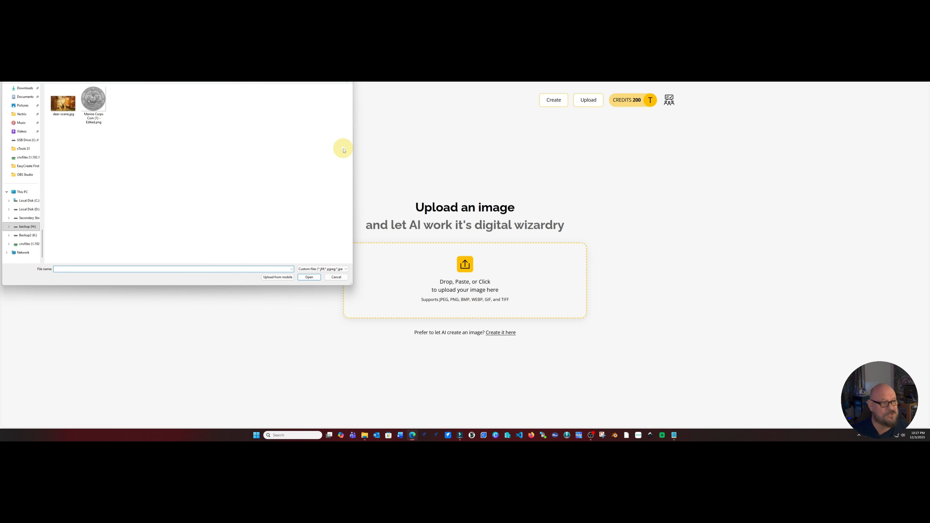
click(64, 106)
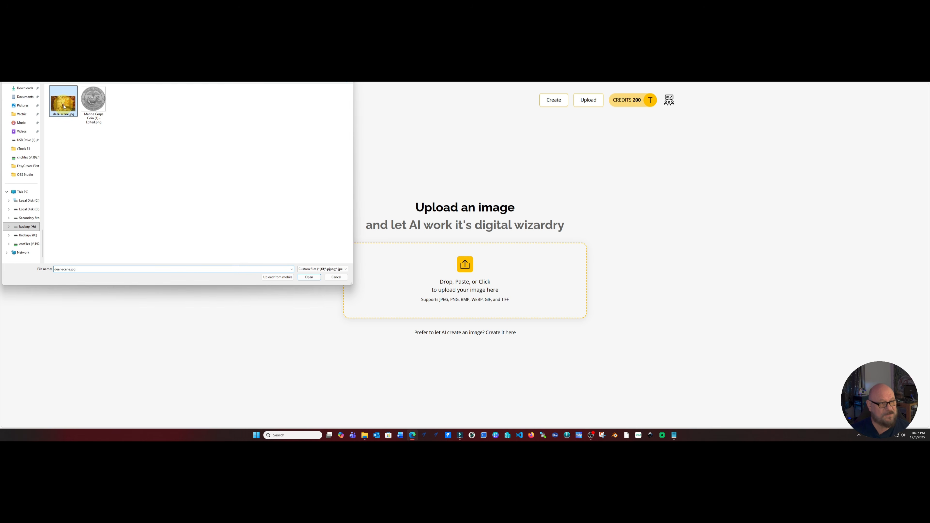
click(310, 277)
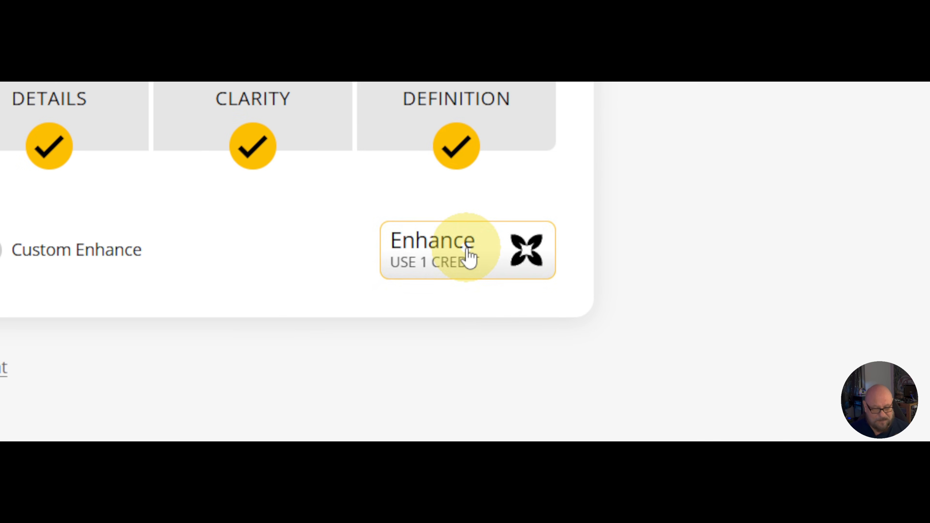
- Enhance the uploaded deer image and create a 3D relief model from it
click(468, 250)
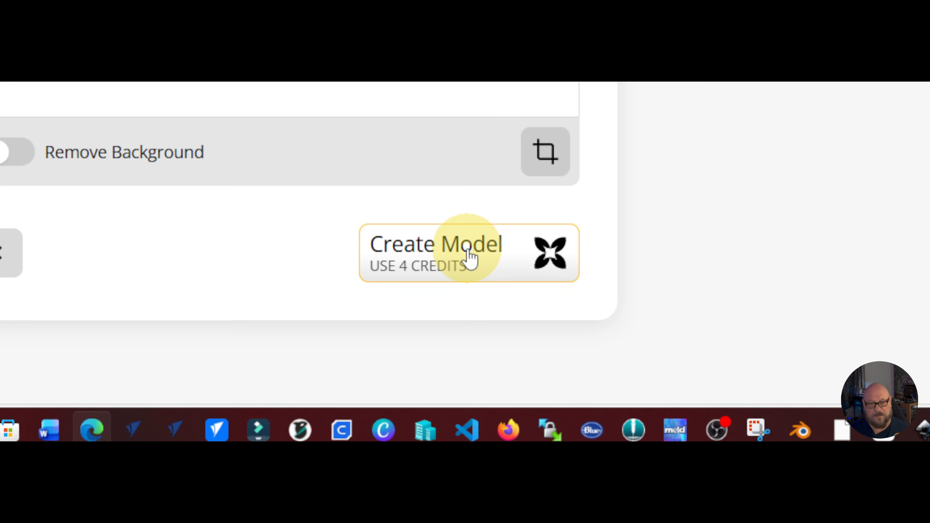
click(468, 252)
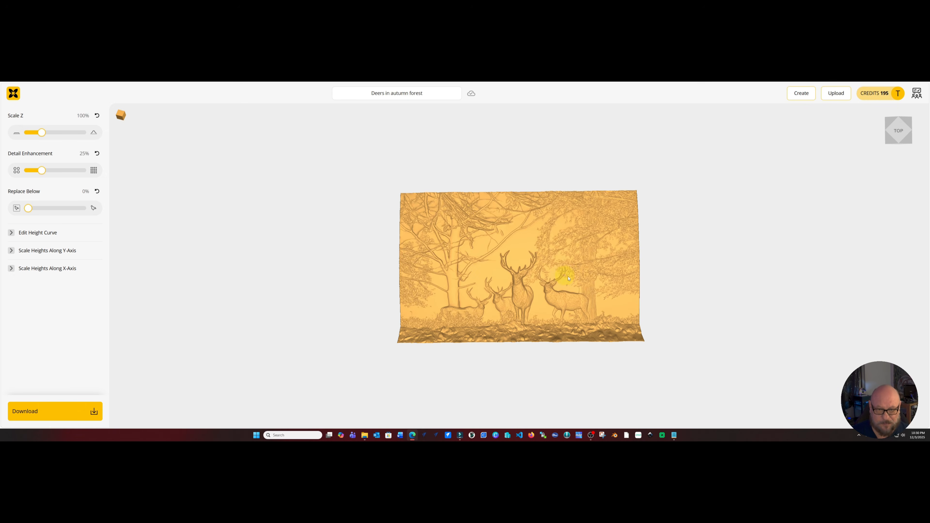
- Flatten the relief's height curve by raising its low end slightly and lowering its high end to about a quarter of the graph height
drag(558, 280, 570, 227)
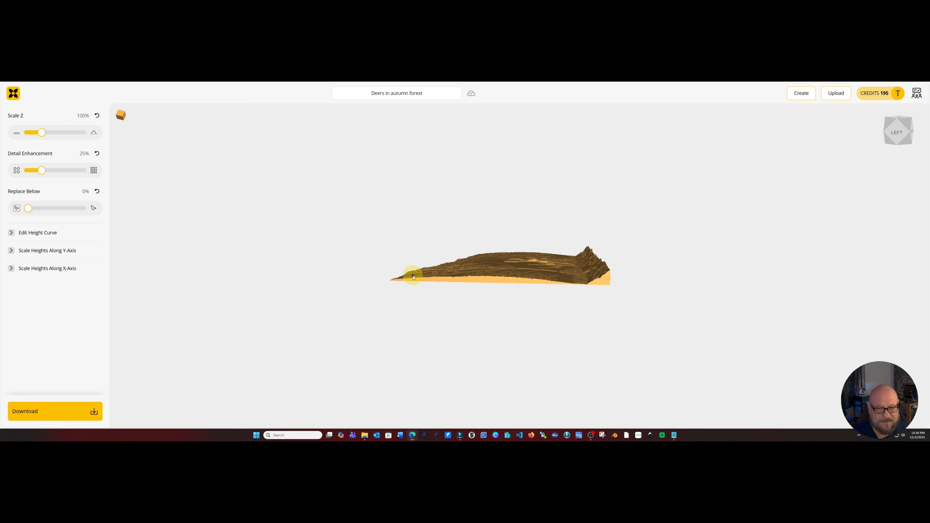
drag(557, 277, 529, 273)
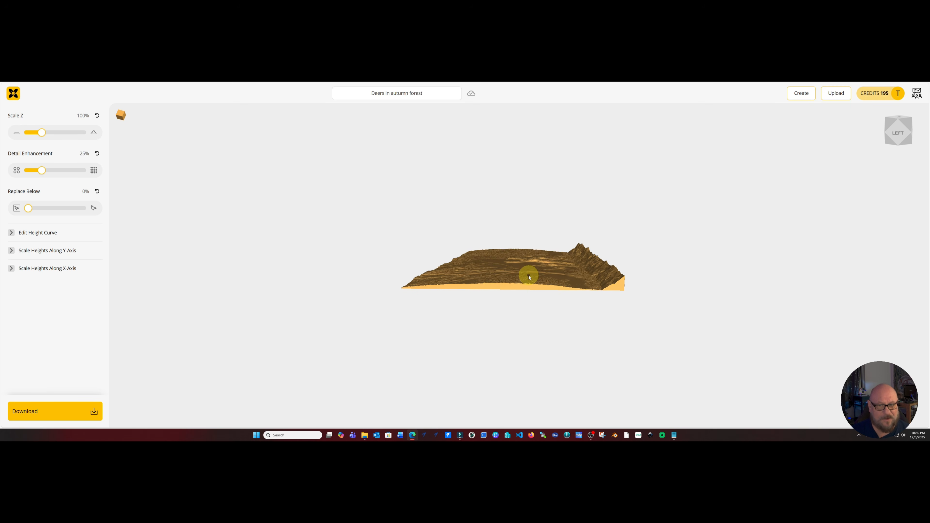
click(11, 233)
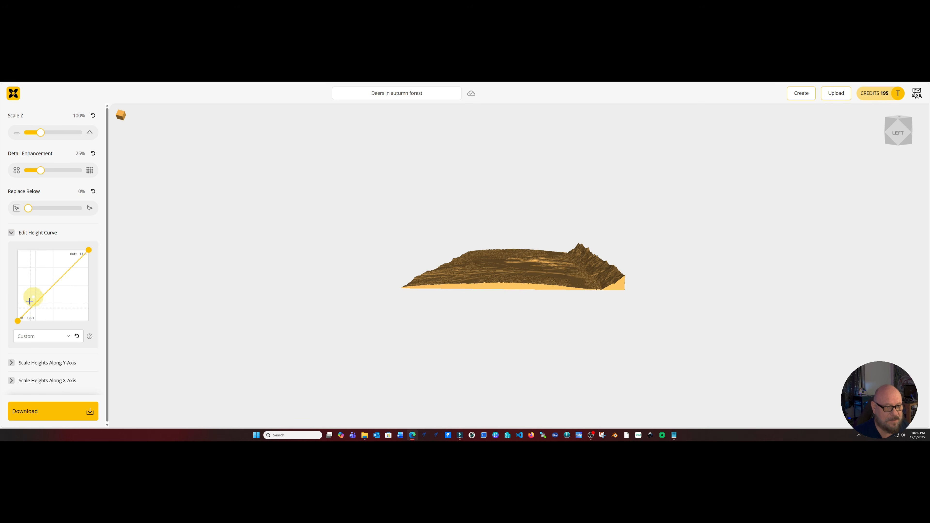
drag(19, 322, 22, 313)
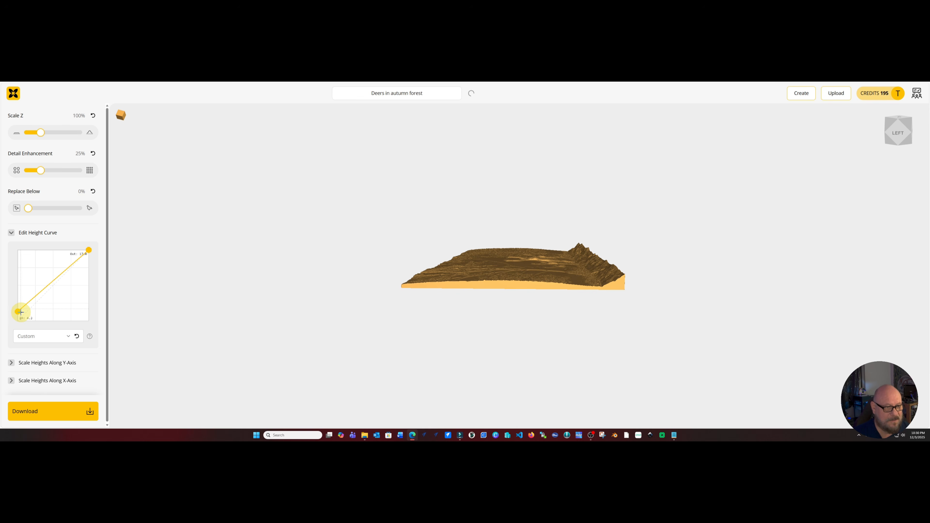
drag(89, 251, 96, 304)
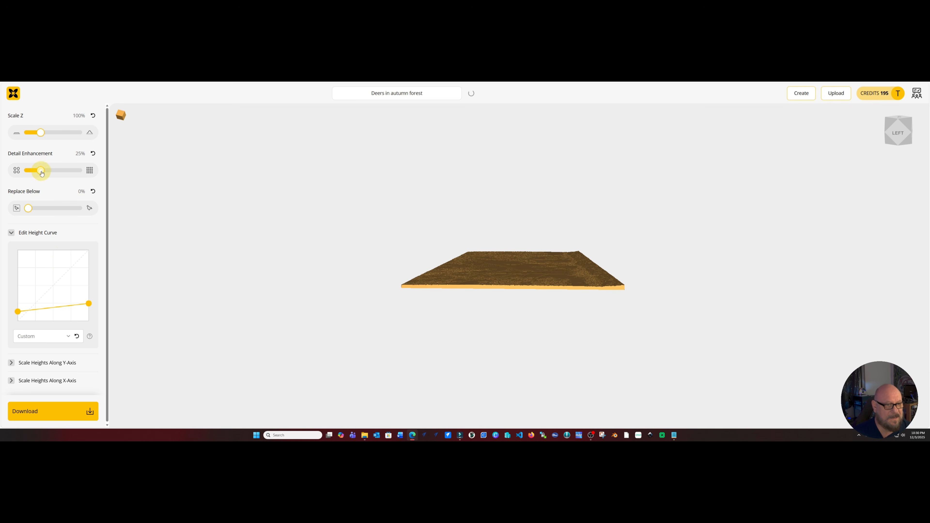
- Set the deer relief's Detail Enhancement to 69% and its Scale Z to 400%
drag(54, 173, 57, 173)
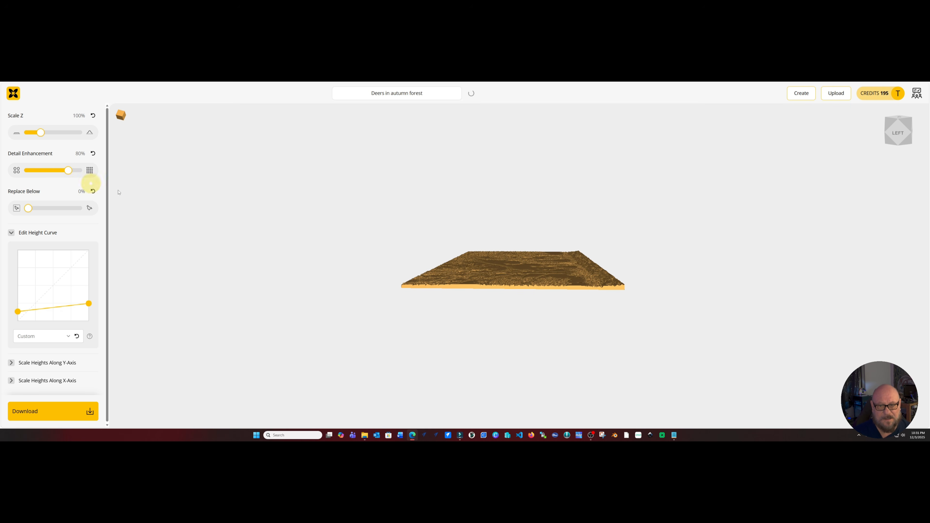
drag(561, 277, 560, 315)
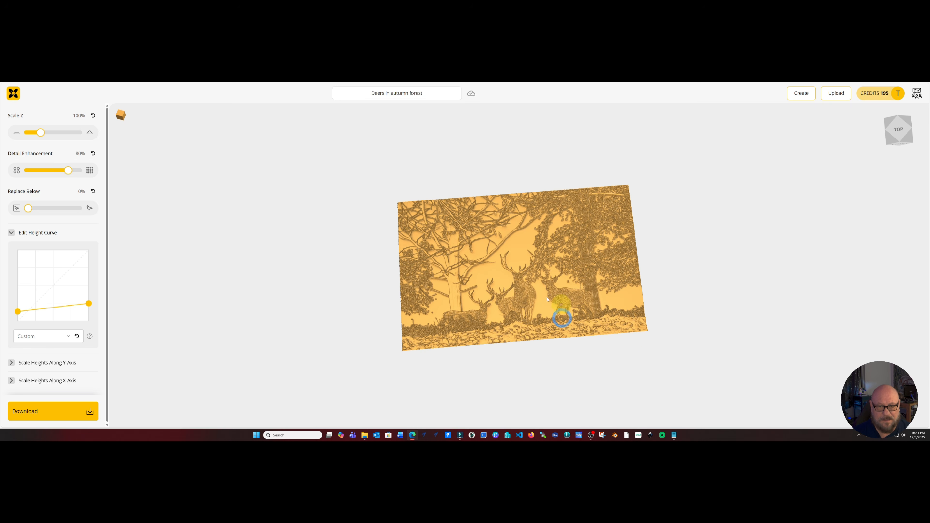
drag(68, 172, 60, 174)
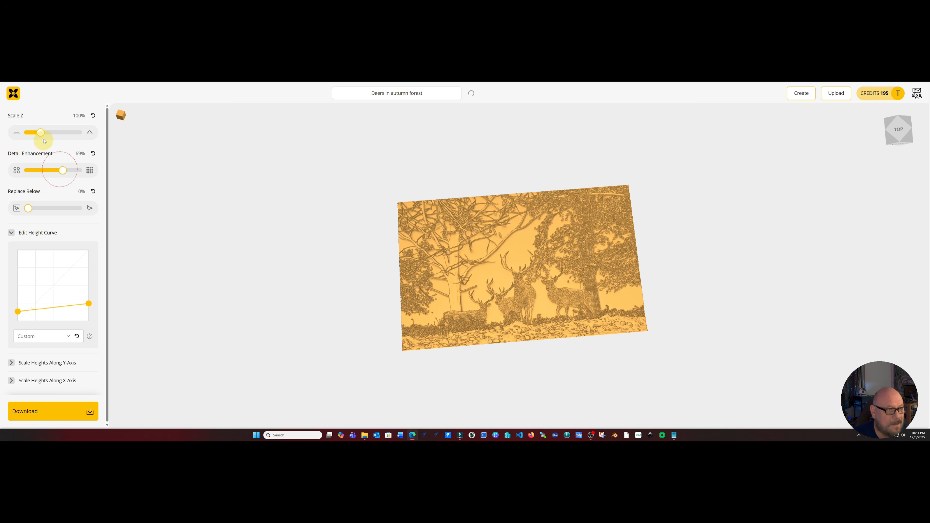
drag(45, 135, 86, 133)
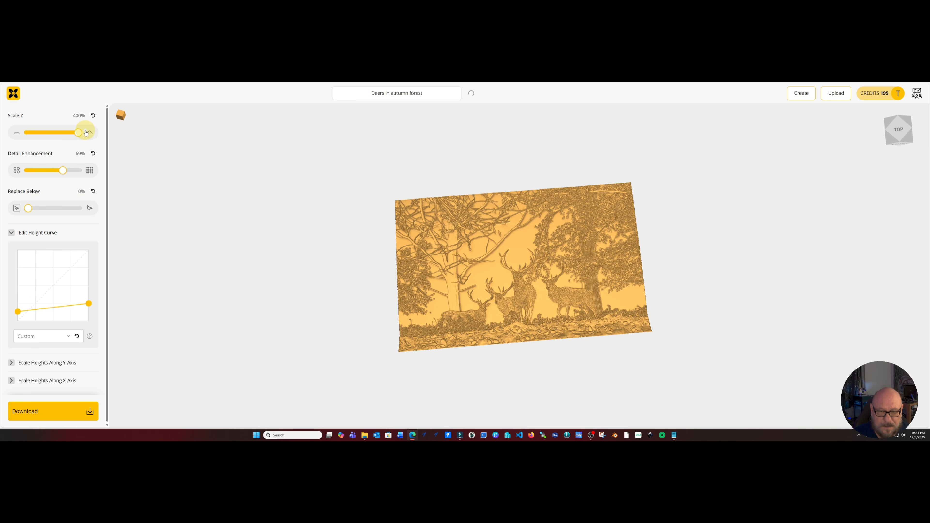
drag(473, 245, 515, 296)
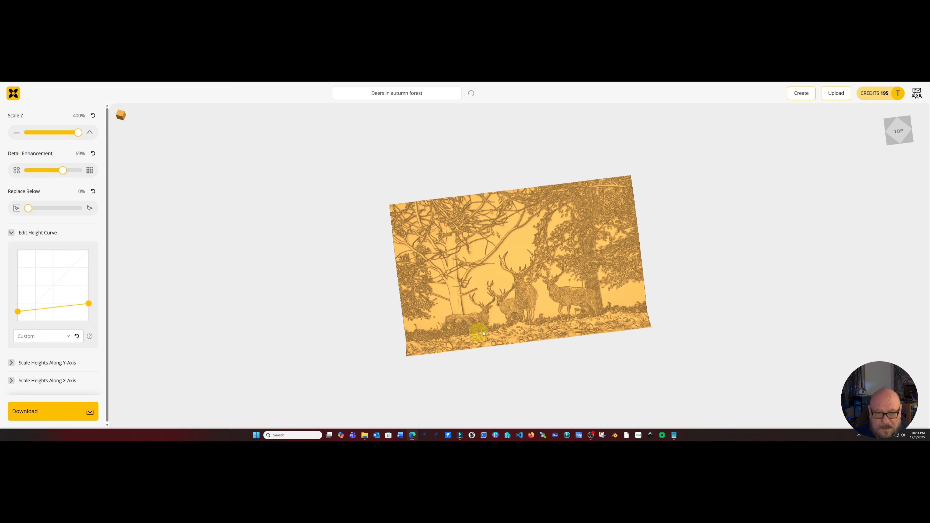
drag(501, 336, 542, 318)
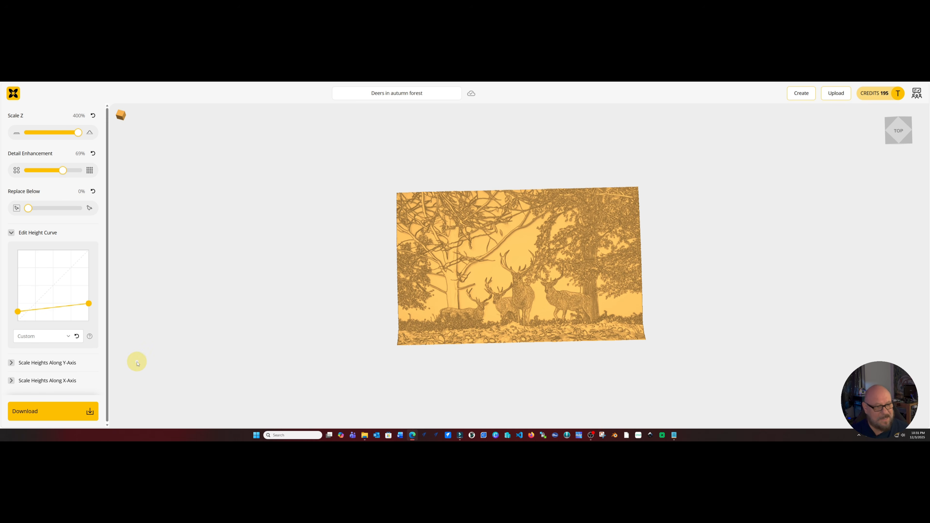
- Download the relief as a V3M file and save it as Deers in autumn forest.v3m in the Pics for Youtube folder
click(43, 414)
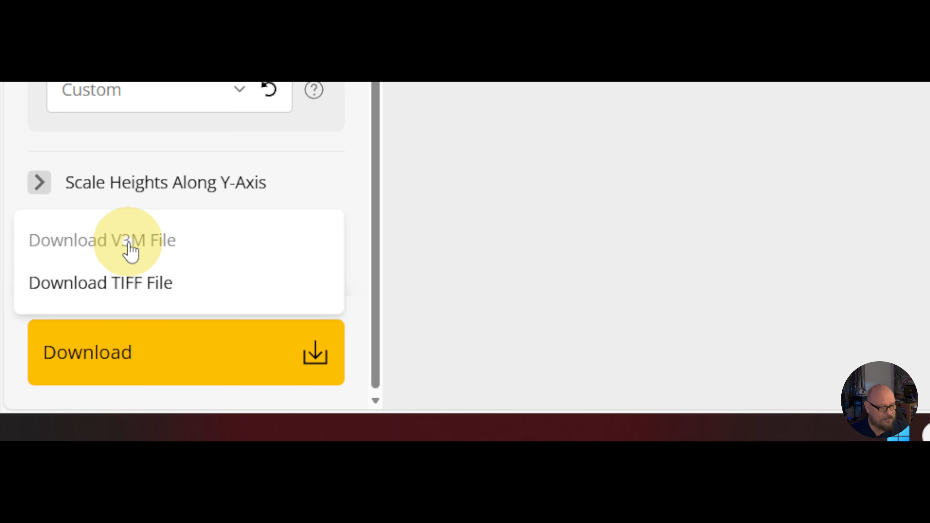
click(129, 251)
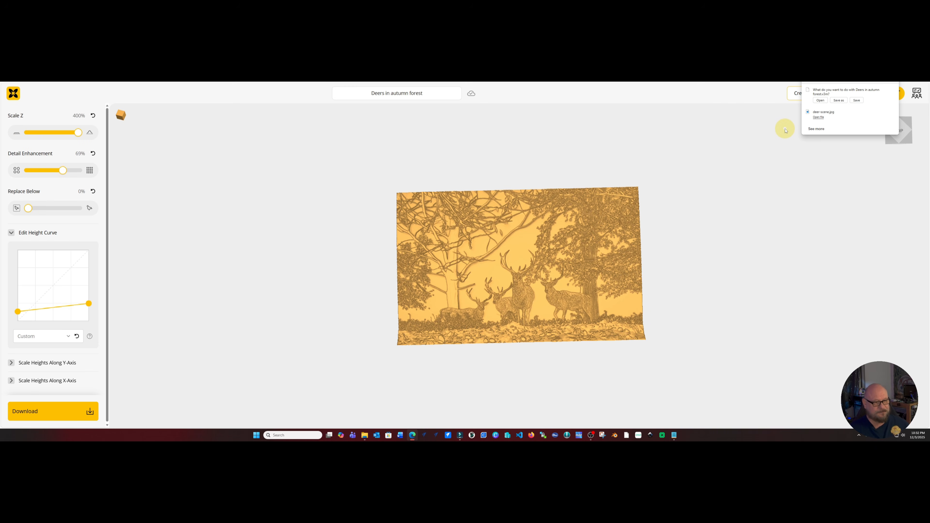
click(842, 101)
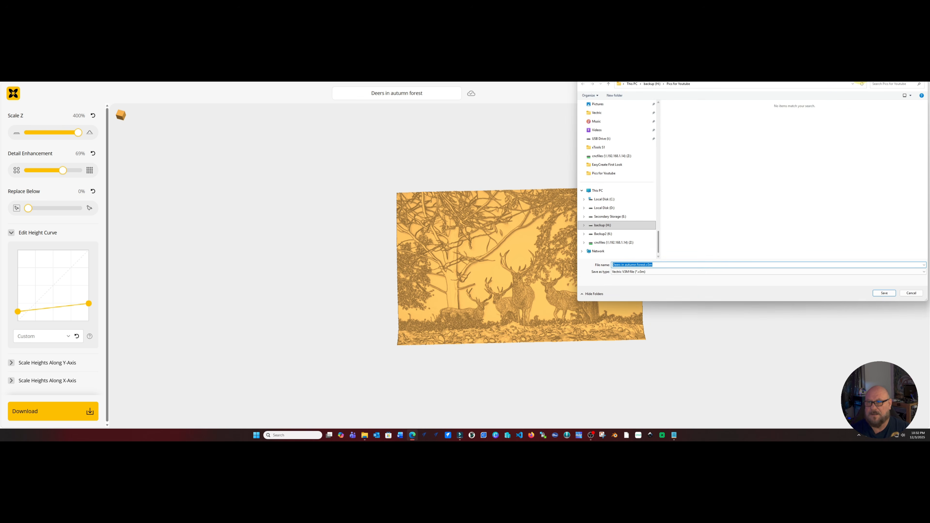
click(885, 293)
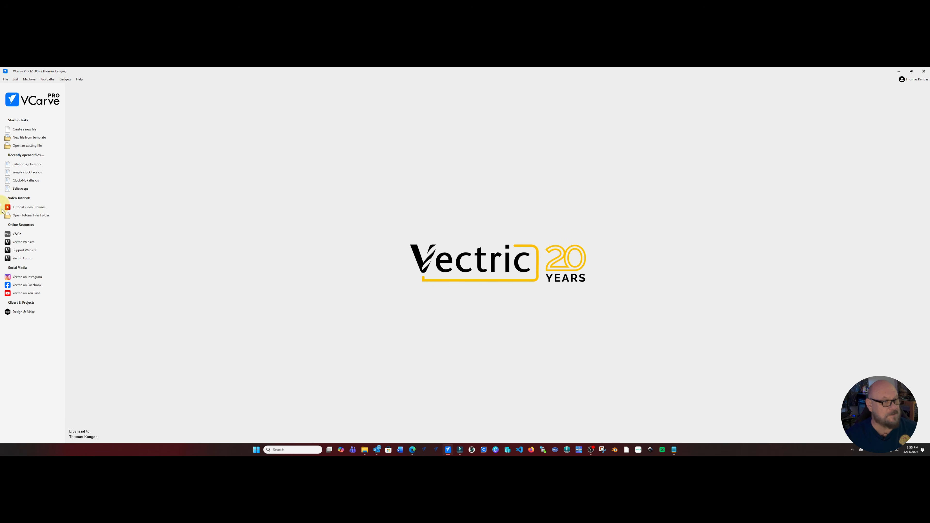
- In VCarve Pro, create a new job with a centred XY datum and Very High (7 x Slower) modeling resolution
click(29, 129)
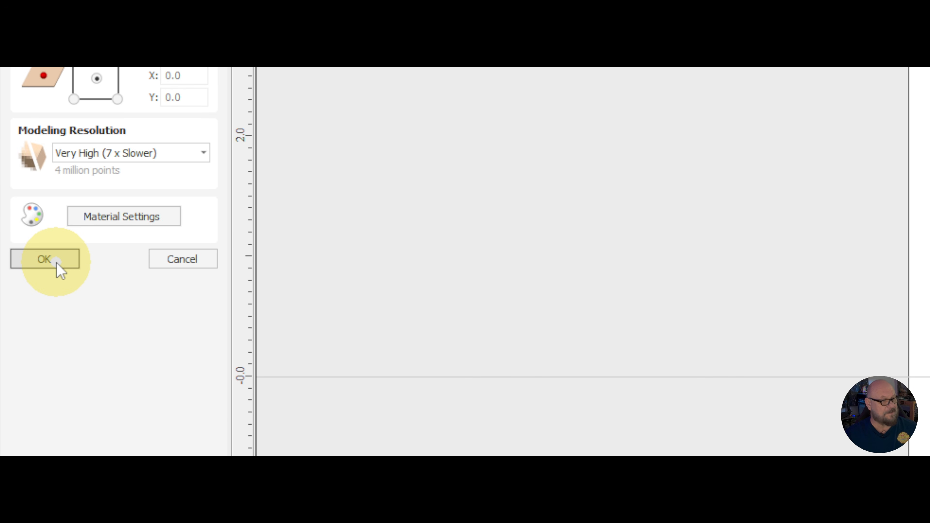
click(55, 261)
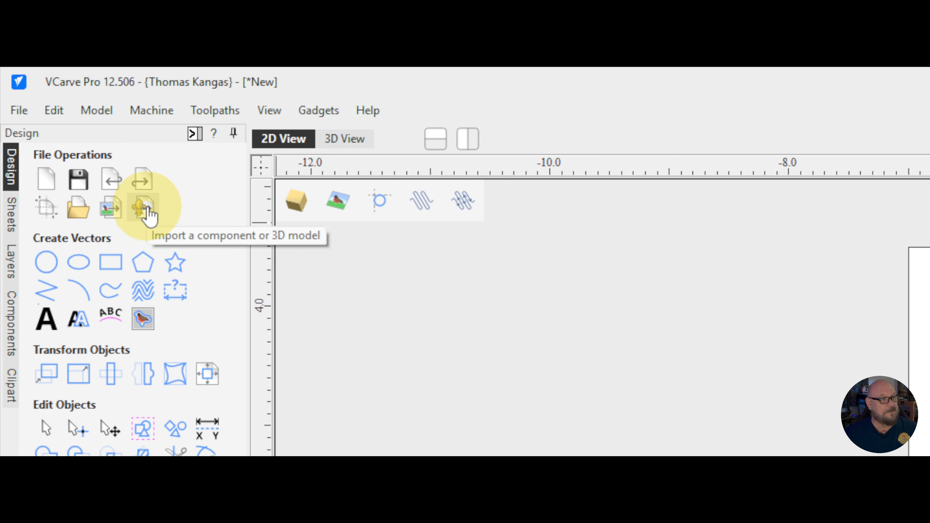
- Import the downloaded deer relief into the job as a 3D model
click(148, 212)
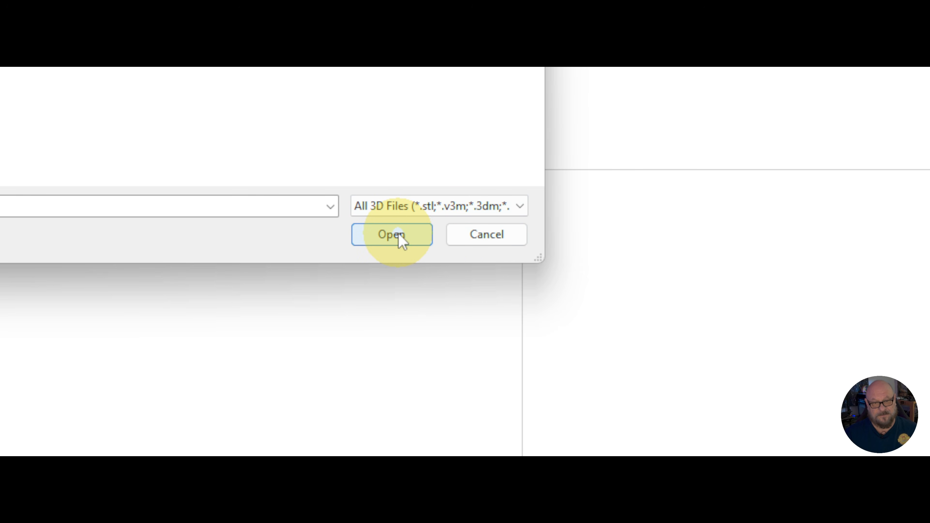
click(400, 237)
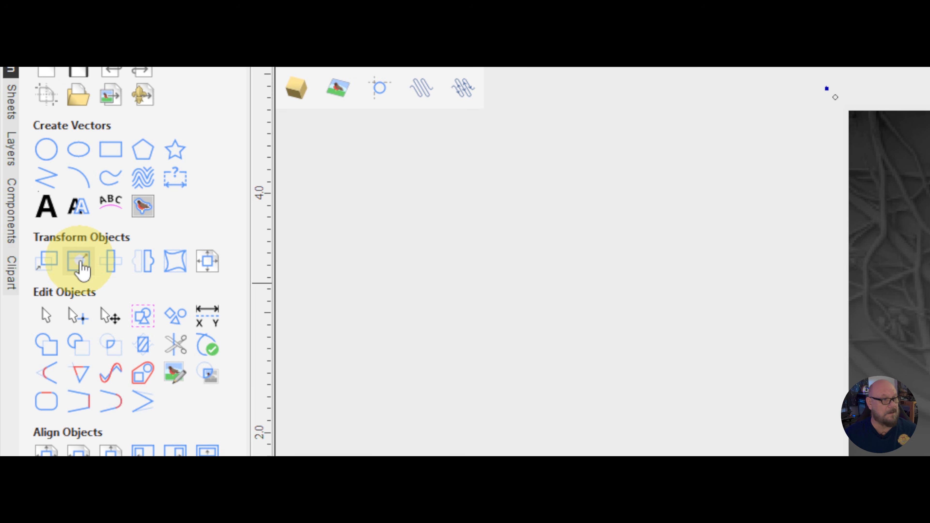
- Scale the imported deer relief proportionally about its centre to a width of 9 inches, with Auto Scale Z on
click(79, 261)
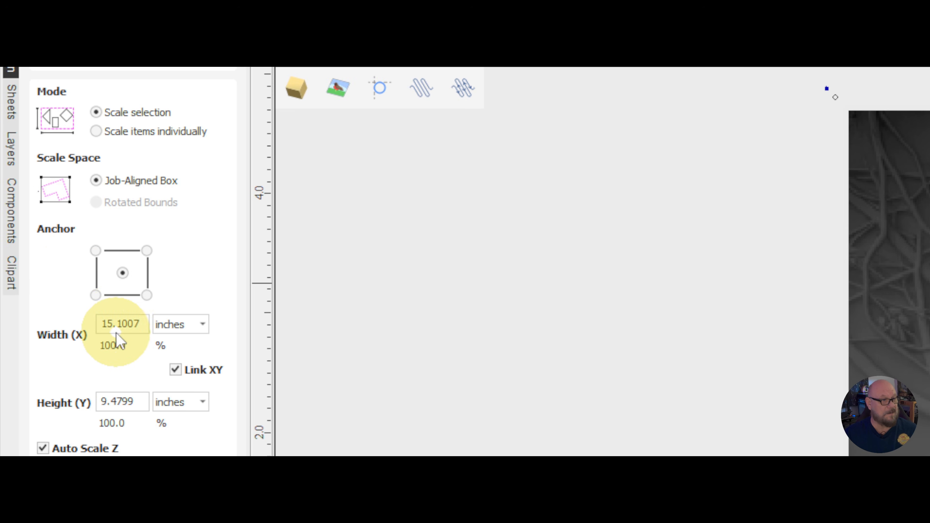
drag(101, 324, 160, 315)
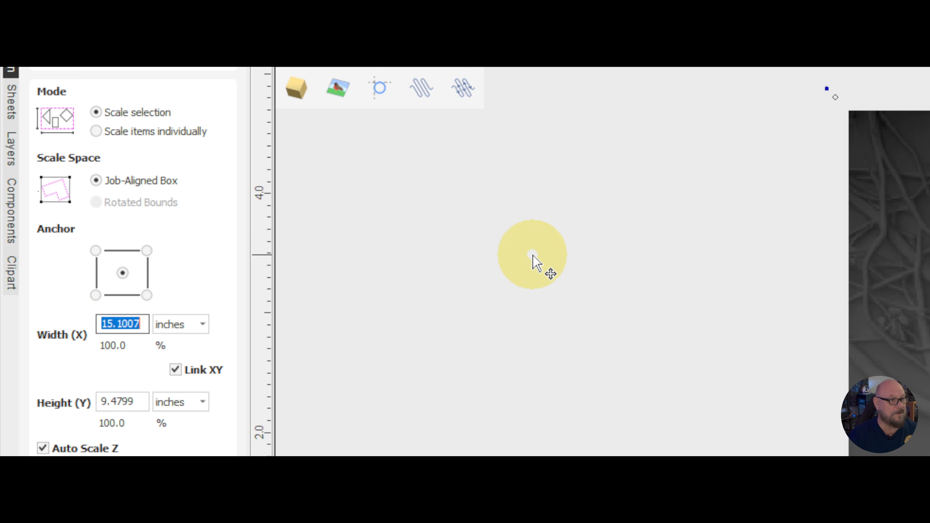
text(9)
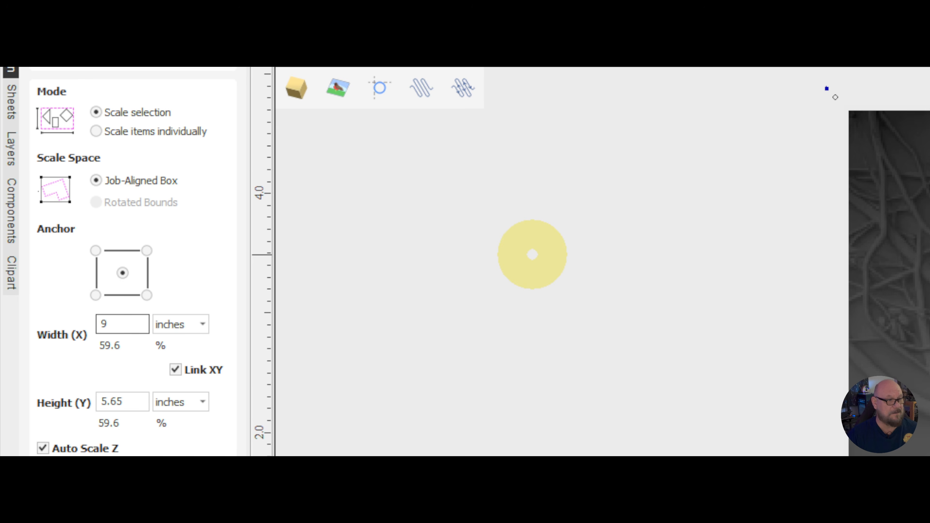
scroll(224, 233, down, 3)
scroll(146, 301, up, 1)
click(126, 317)
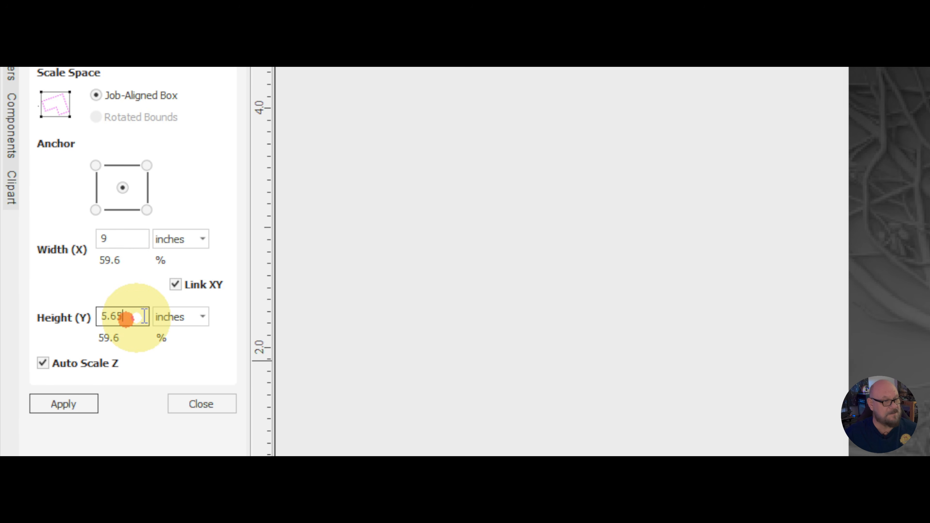
scroll(64, 286, down, 4)
click(59, 264)
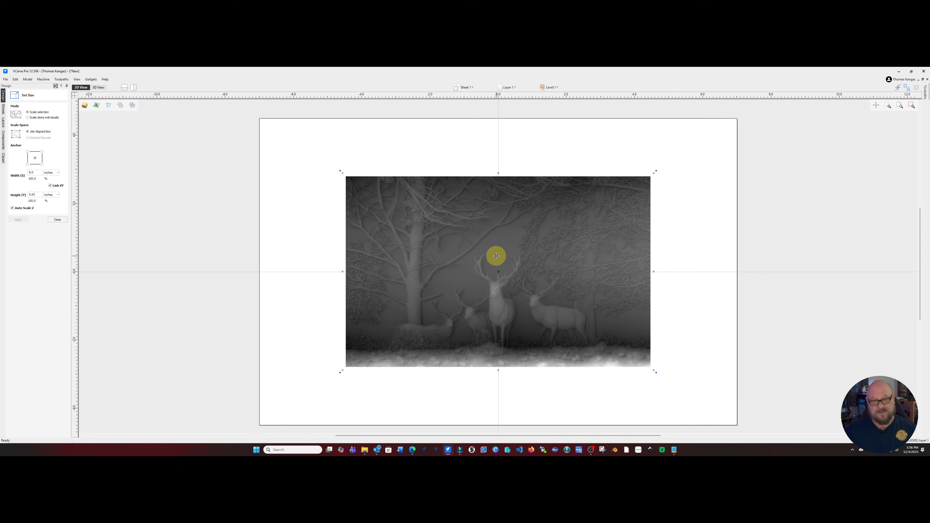
click(695, 243)
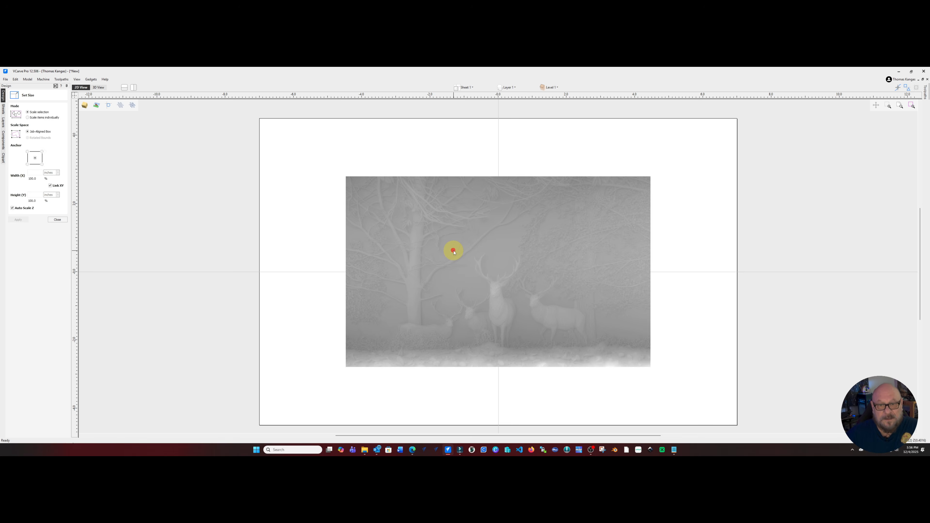
click(453, 252)
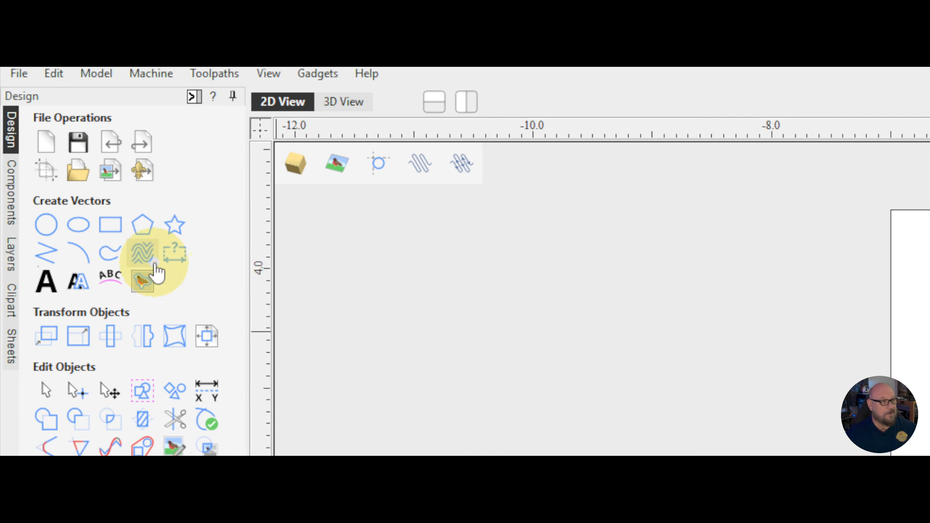
- Draw a square-cornered rectangle around the edges of the deer relief, about 8.95 by 5.6 inches
click(32, 123)
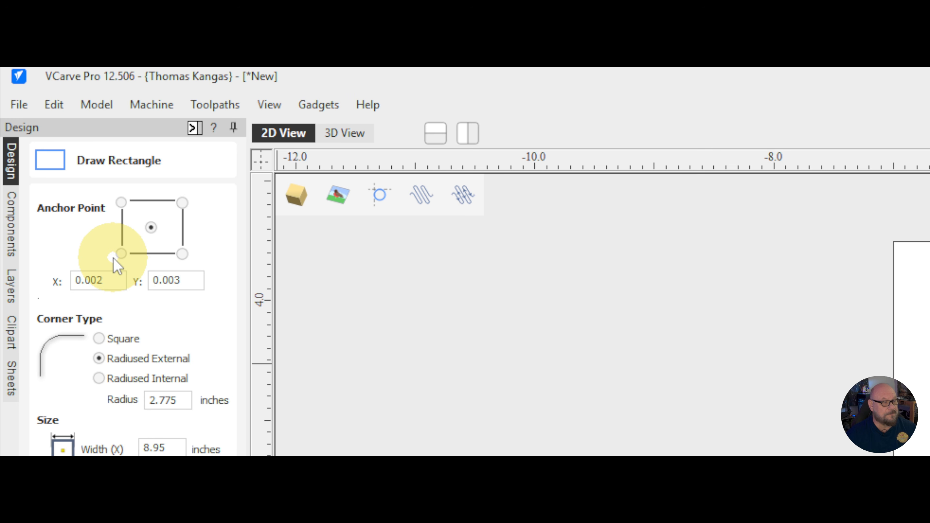
click(100, 339)
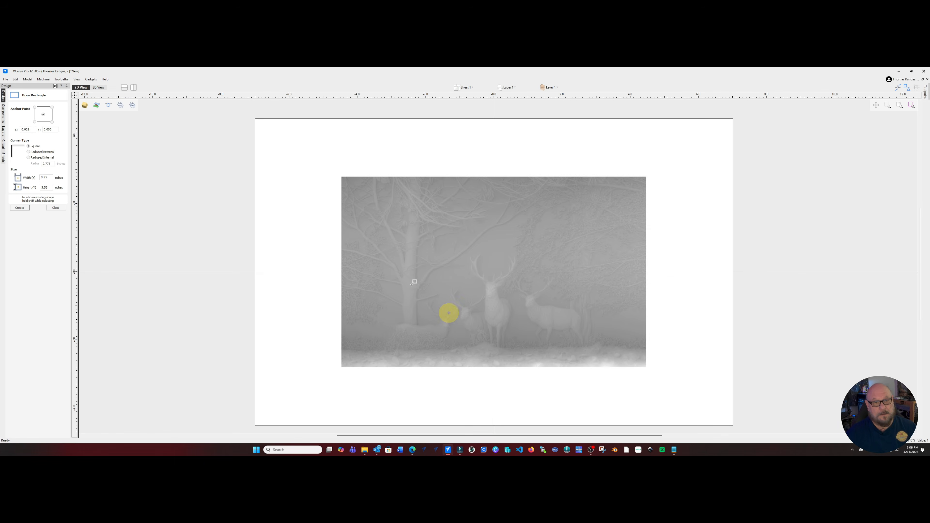
drag(342, 177, 646, 367)
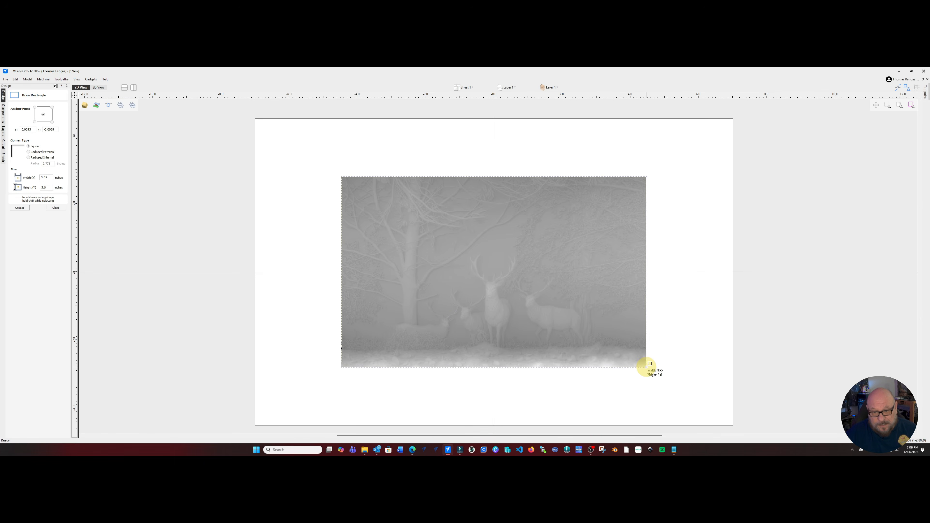
drag(646, 367, 646, 366)
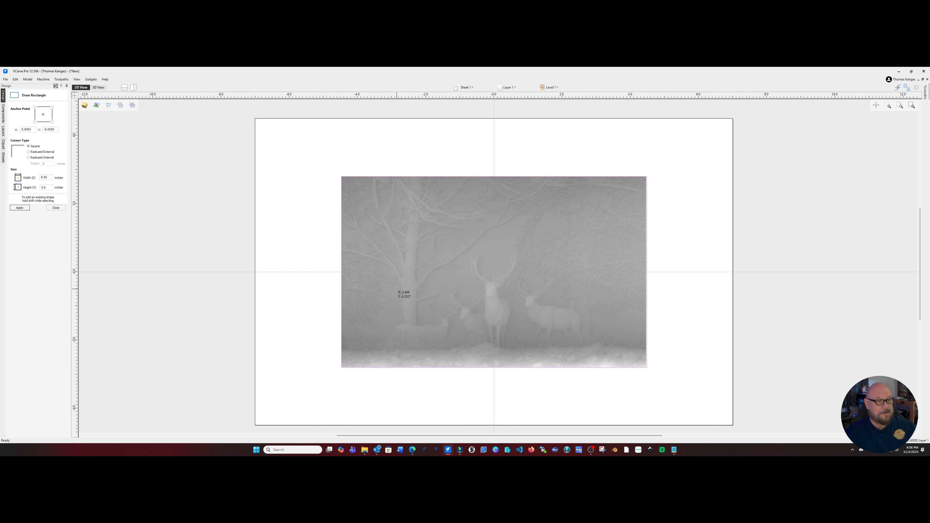
click(56, 208)
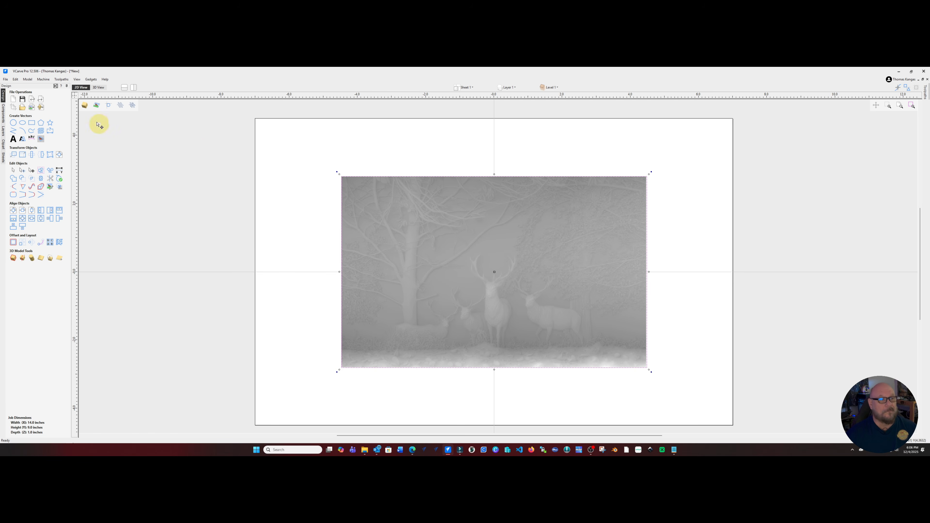
- Calculate and preview a 3D roughing toolpath limited to the selected rectangle, using the 1/4" end mill and 3D Raster strategy at 45 degrees
click(55, 86)
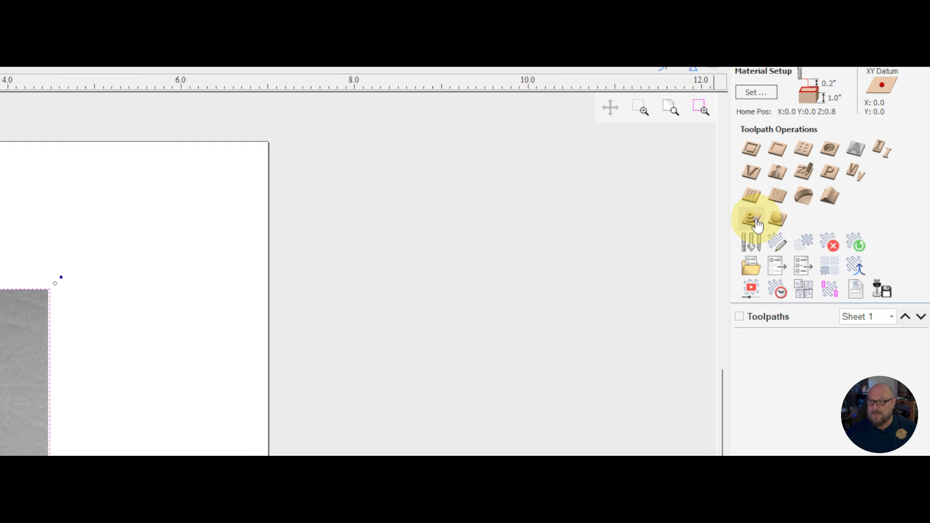
click(691, 269)
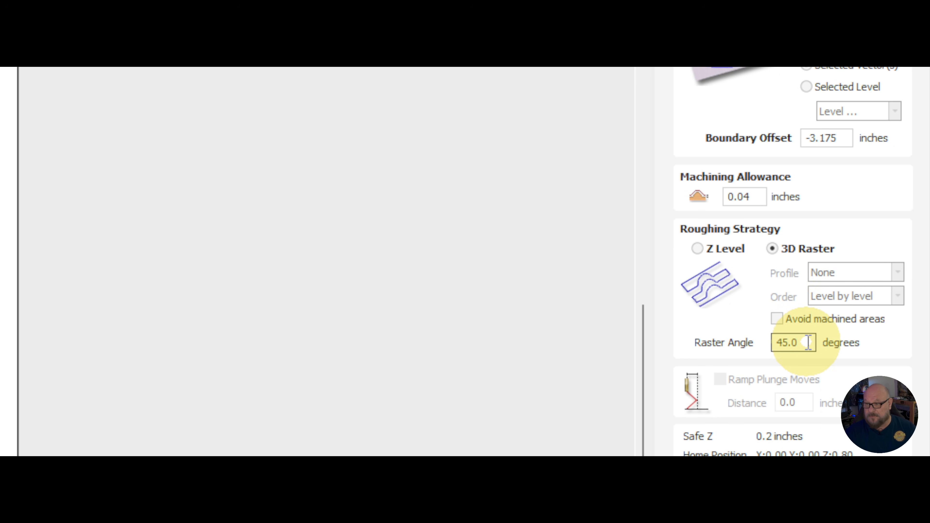
scroll(810, 357, down, 6)
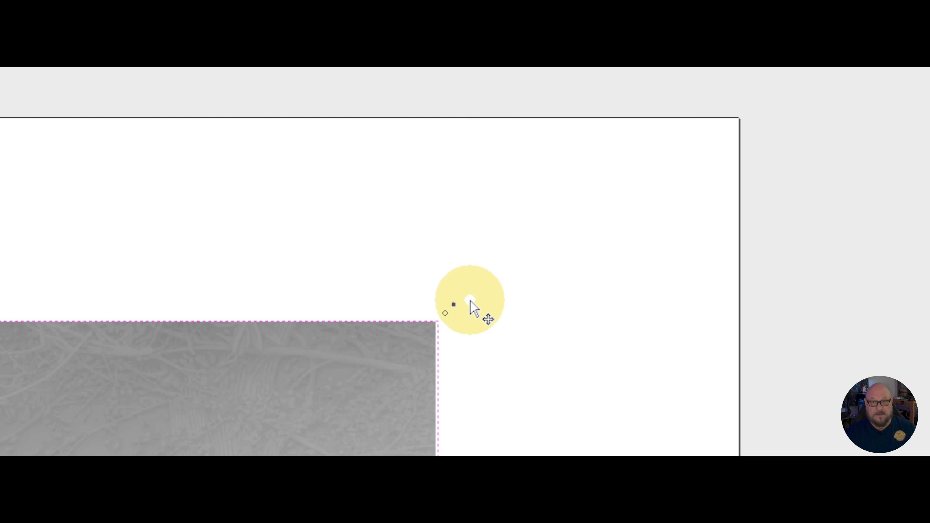
drag(470, 300, 435, 260)
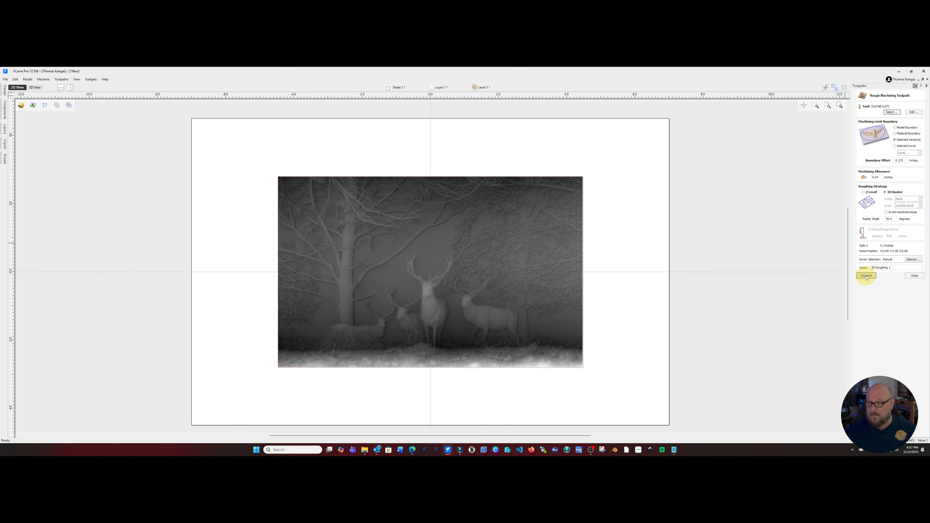
click(708, 370)
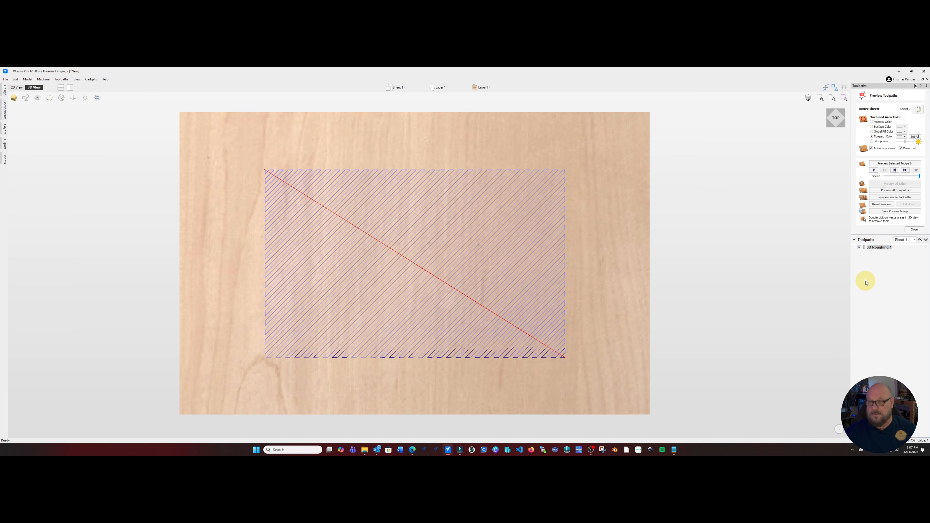
click(873, 170)
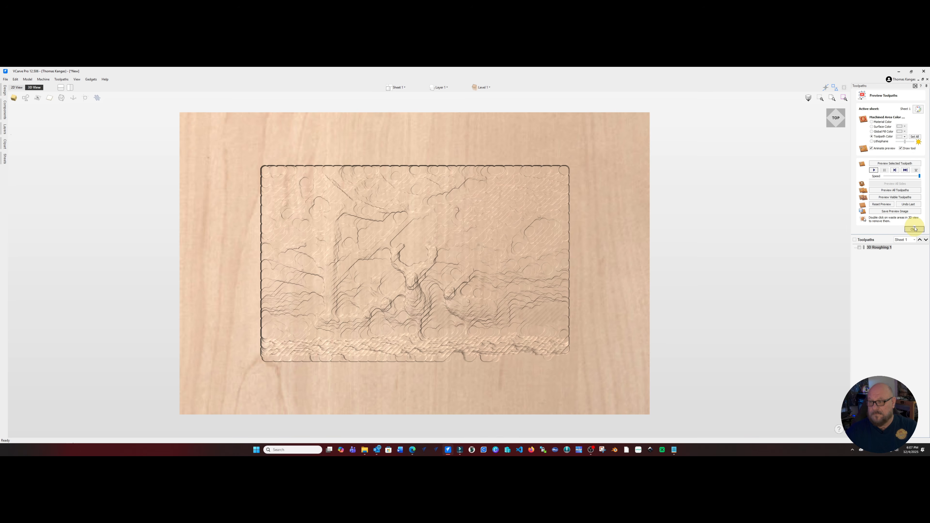
click(914, 230)
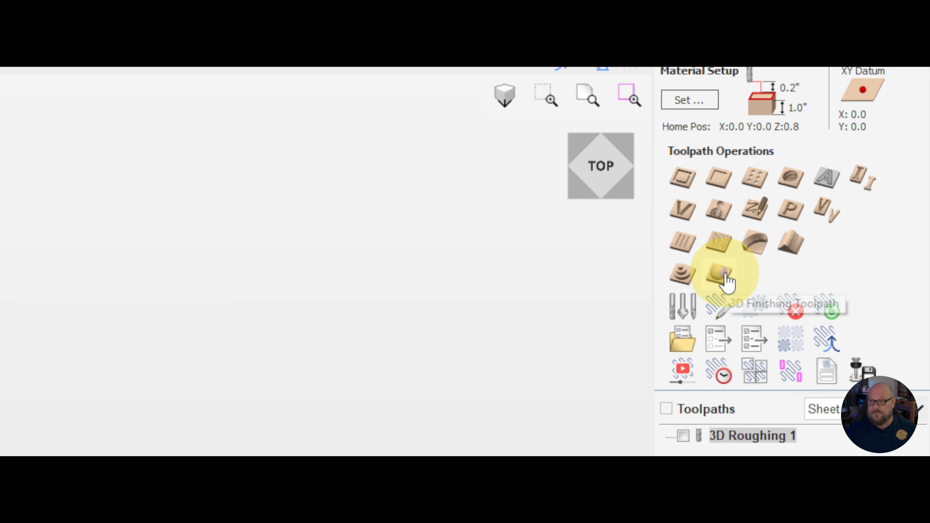
- Calculate a 3D finishing toolpath within the selected rectangle, using the 1/8" ball nose and Raster strategy at a 45-degree angle
click(727, 280)
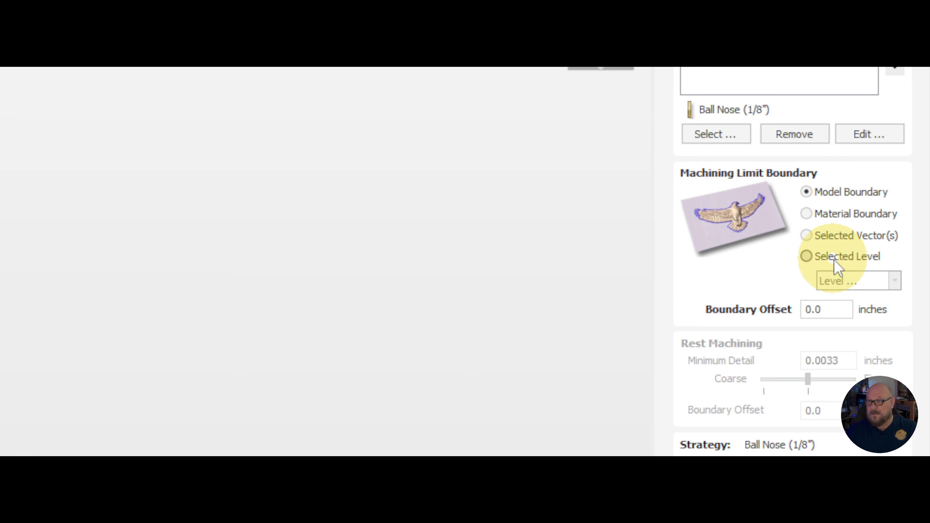
click(810, 235)
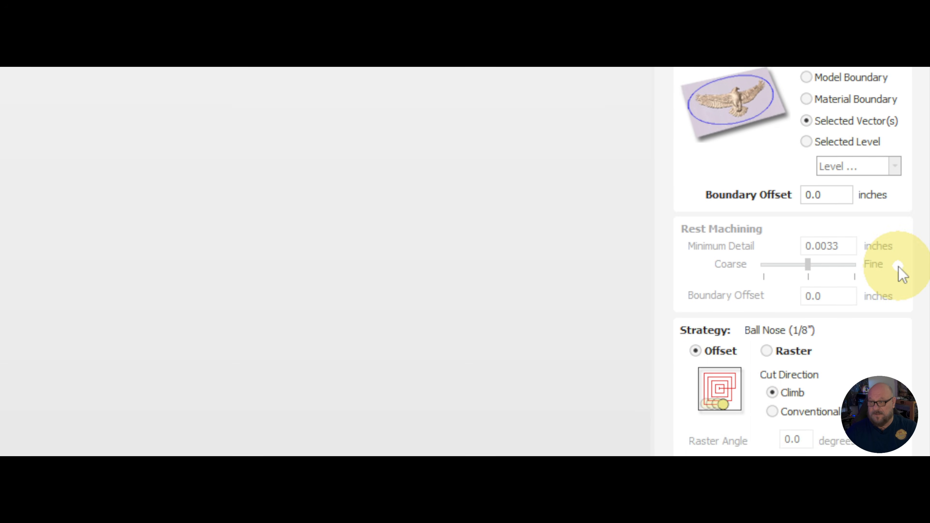
click(771, 301)
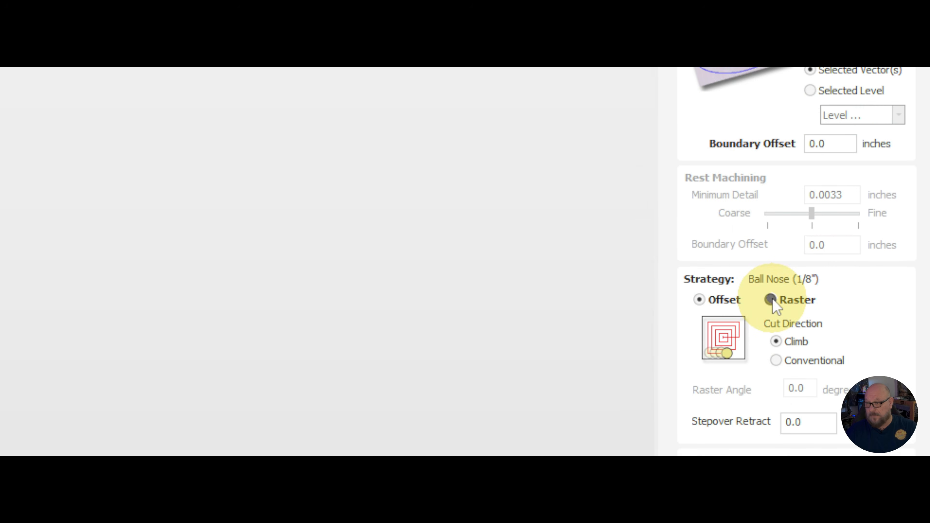
click(812, 387)
double_click(809, 282)
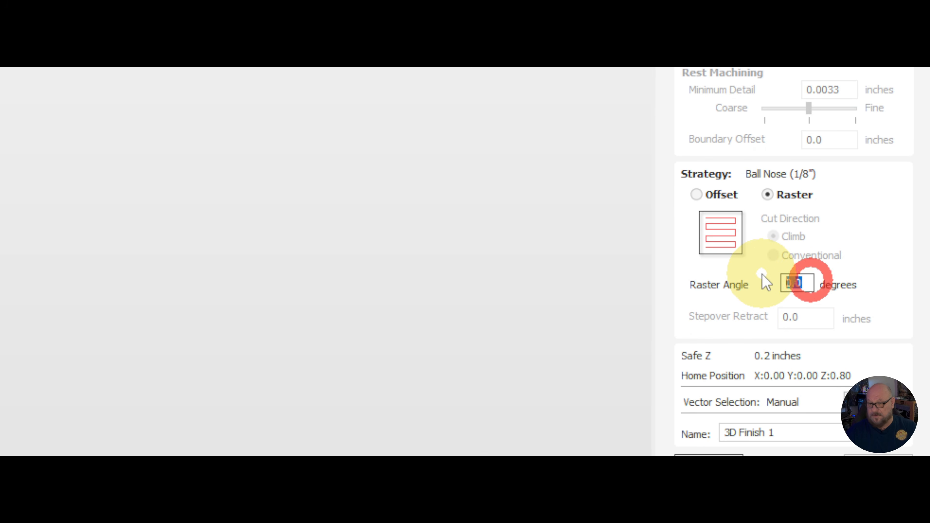
text(45)
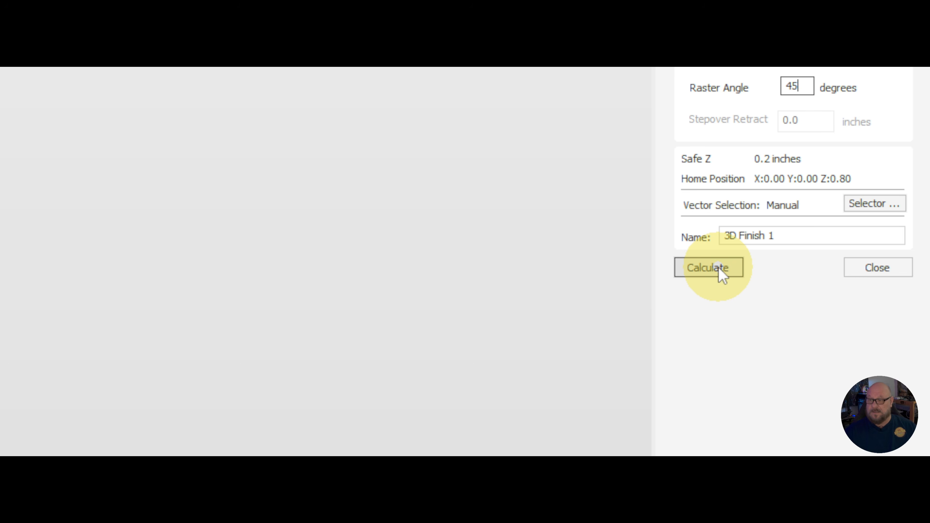
click(719, 268)
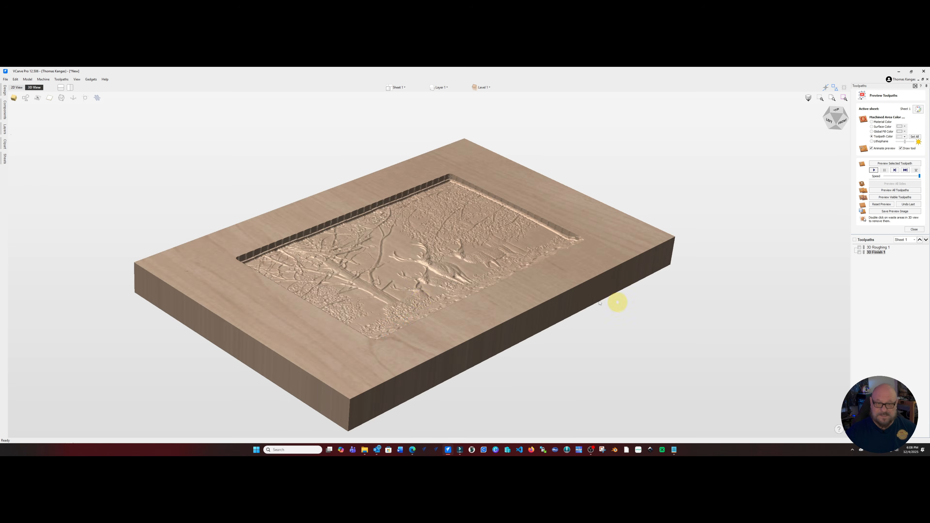
- Examine the simulated finish carving of the deer scene from an angle and up close, and close the toolpath preview
mouse_move(600, 303)
mouse_down()
mouse_move(345, 316)
mouse_move(502, 290)
mouse_move(492, 343)
mouse_move(544, 310)
mouse_move(496, 284)
mouse_move(421, 334)
mouse_move(464, 286)
mouse_move(430, 326)
mouse_move(380, 318)
mouse_move(275, 262)
mouse_move(617, 193)
mouse_up()
scroll(463, 286, up, 5)
scroll(509, 272, up, 5)
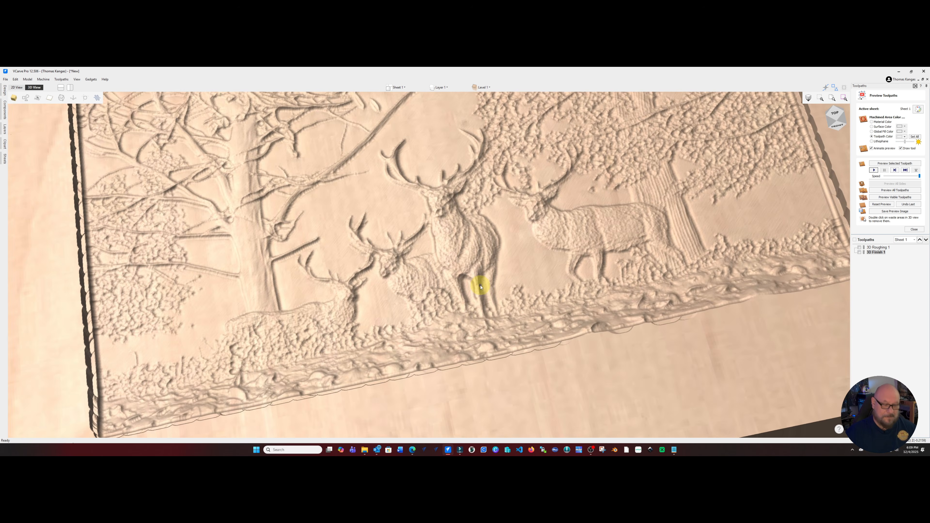
scroll(595, 260, down, 8)
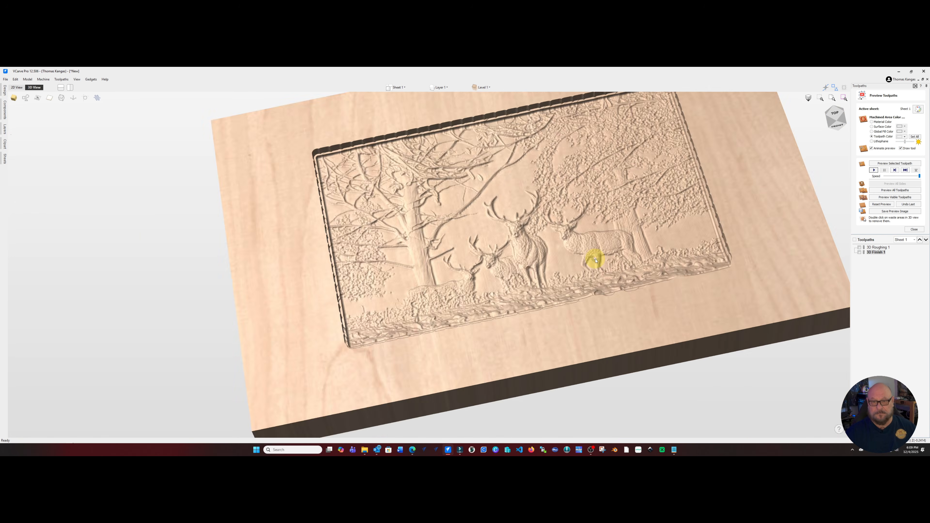
scroll(596, 254, up, 1)
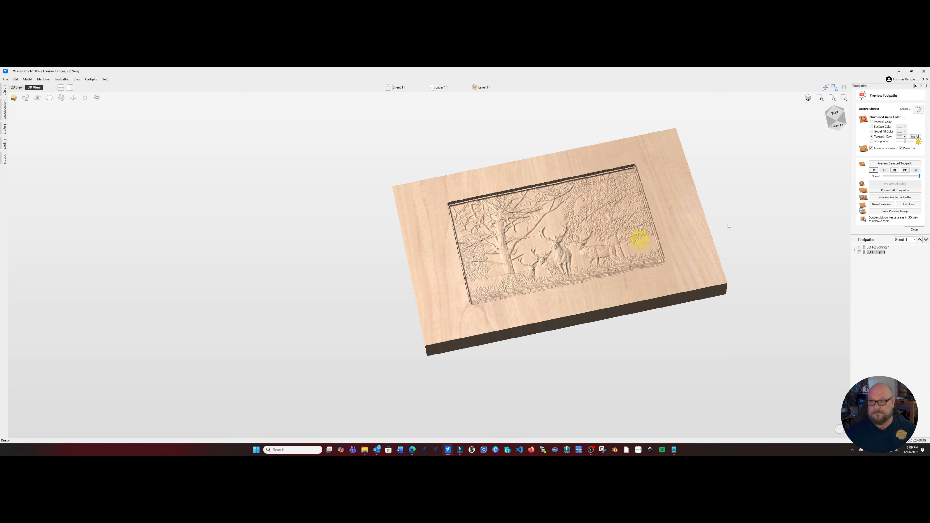
click(914, 229)
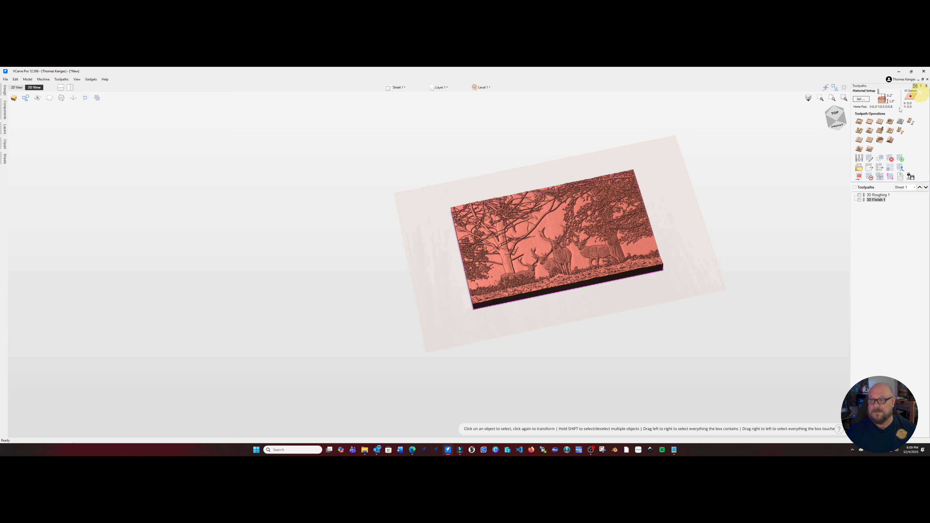
- Calculate and preview an outside 2D profile cutout around the relief's rectangle, 1.02 inches deep, with the 1/4" end mill and 3D tabs
click(16, 87)
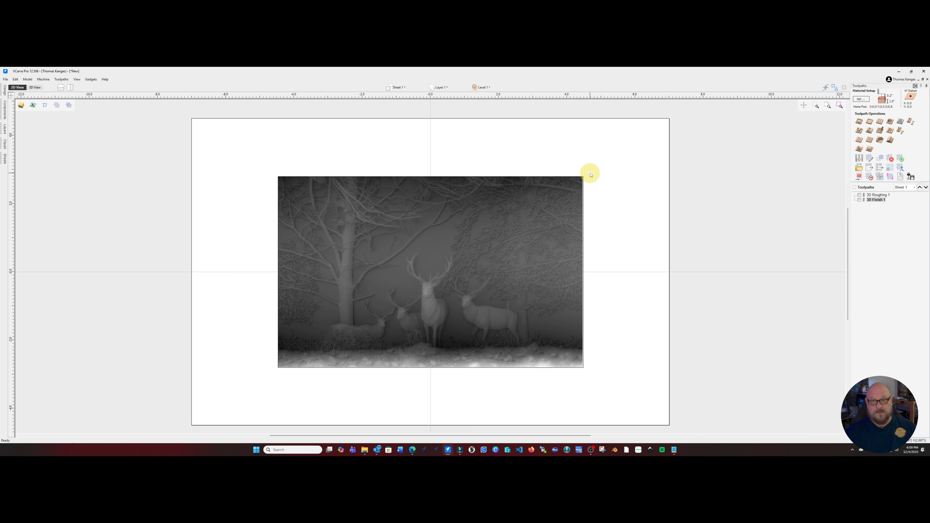
click(467, 249)
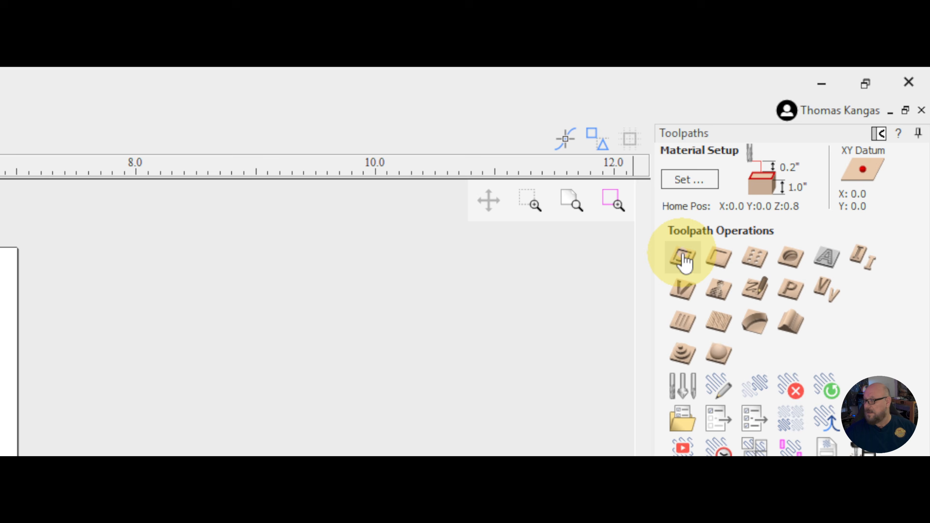
click(859, 123)
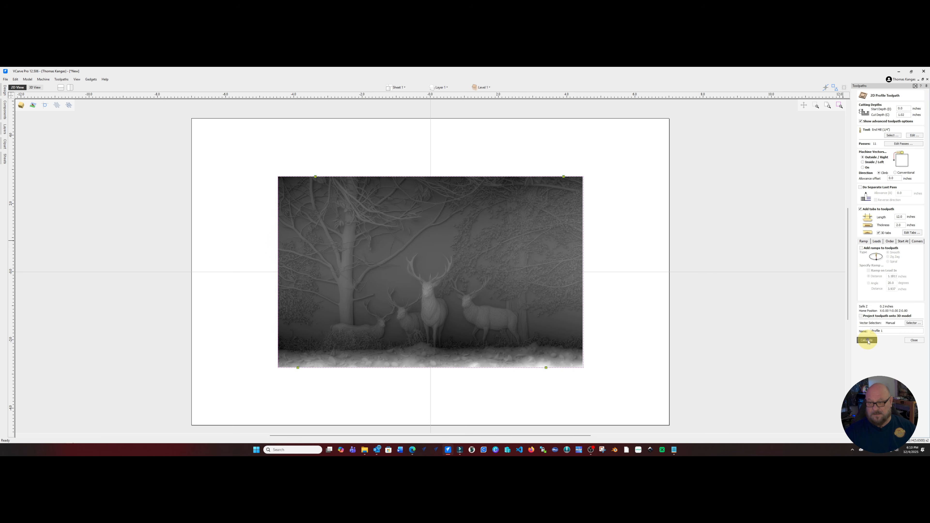
click(867, 340)
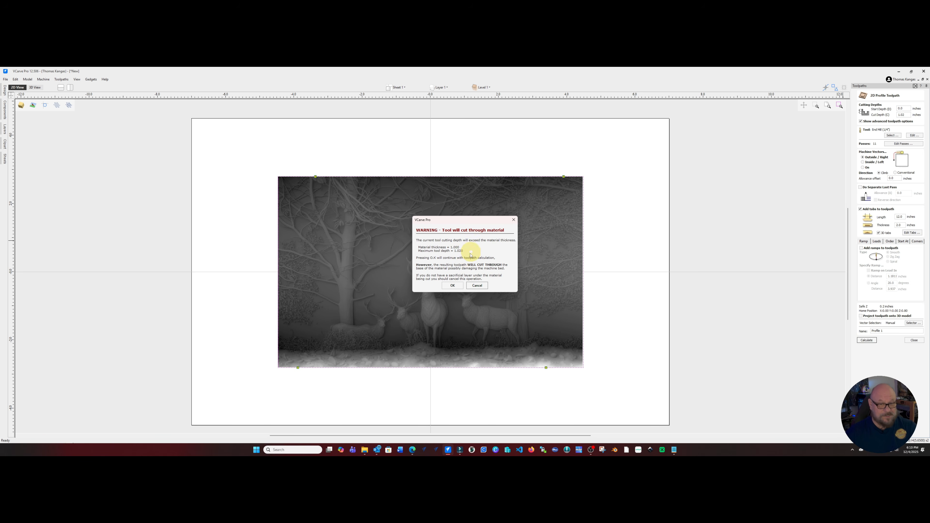
click(453, 286)
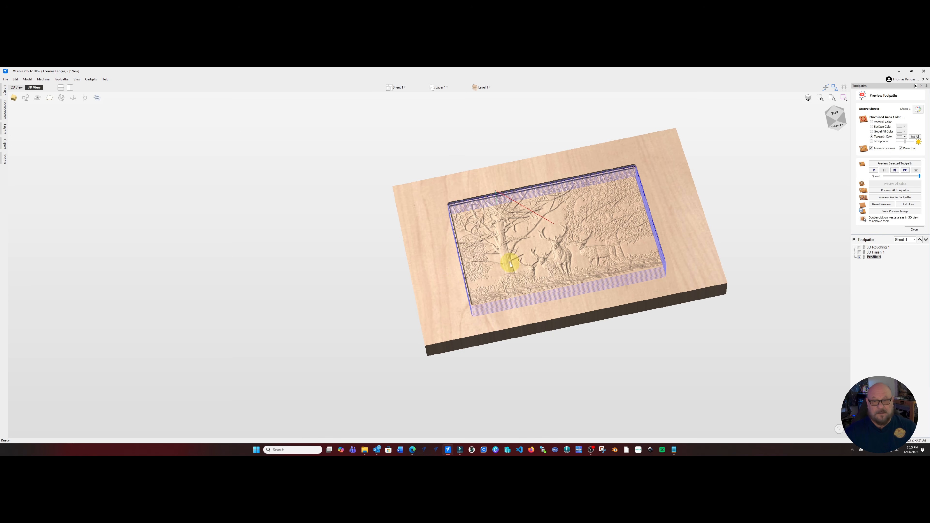
click(874, 170)
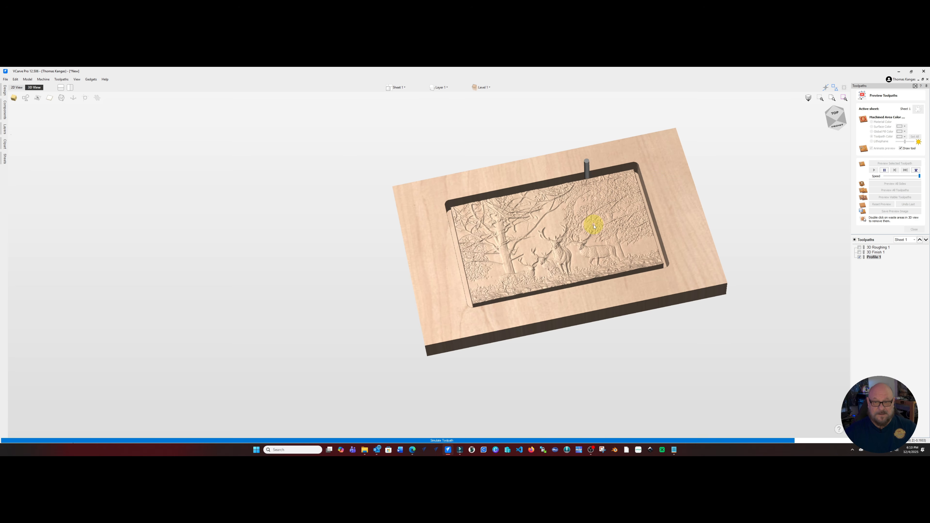
drag(592, 247, 502, 291)
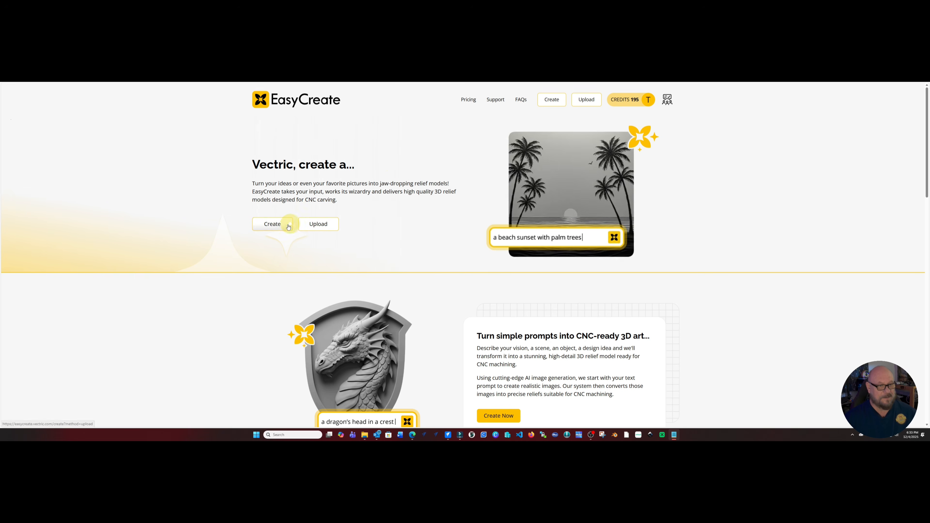
- In EasyCreate, generate a 16:9 image from the copied prompt for a bas relief wavy United States Flag with a Soldier coin emblem
click(278, 225)
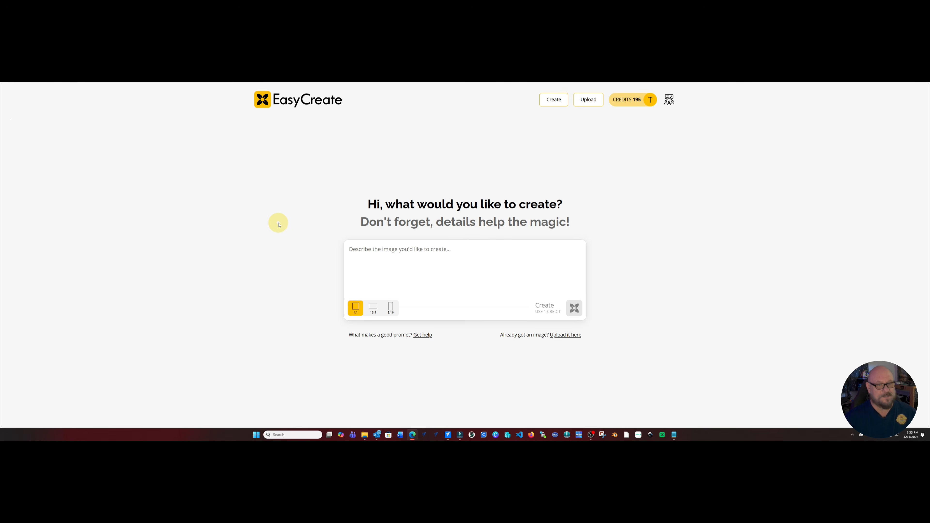
click(368, 248)
right_click(368, 250)
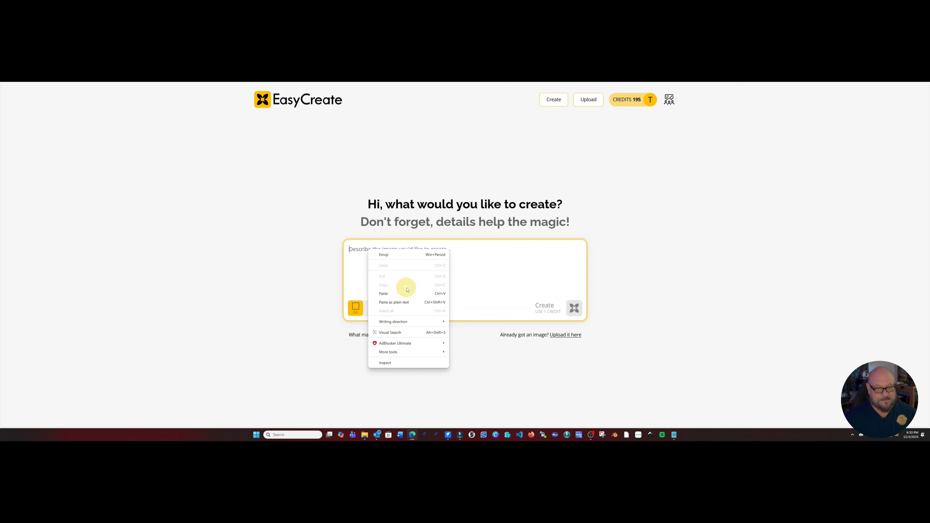
click(410, 302)
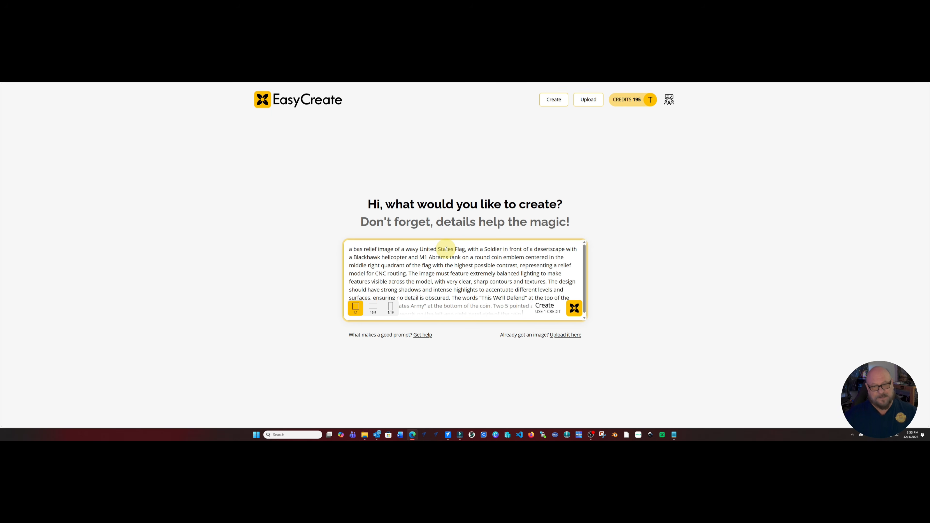
scroll(491, 264, down, 1)
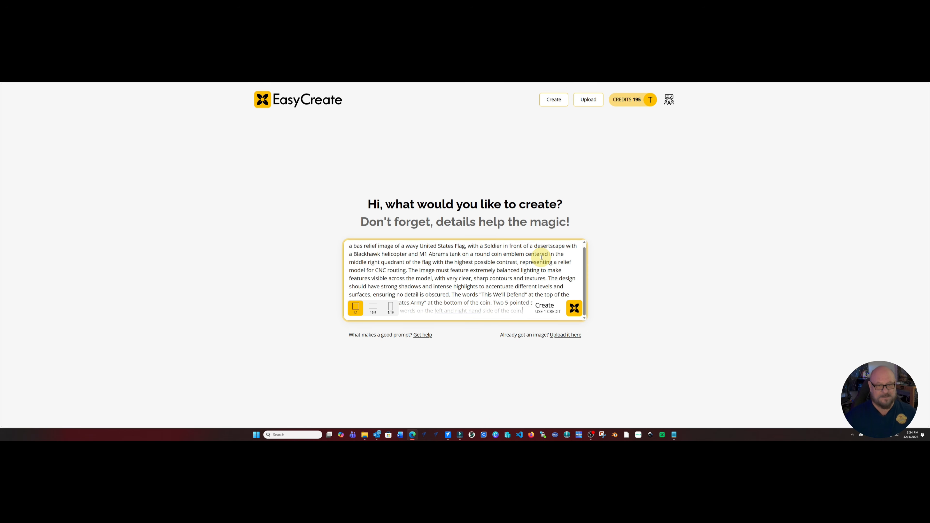
click(373, 308)
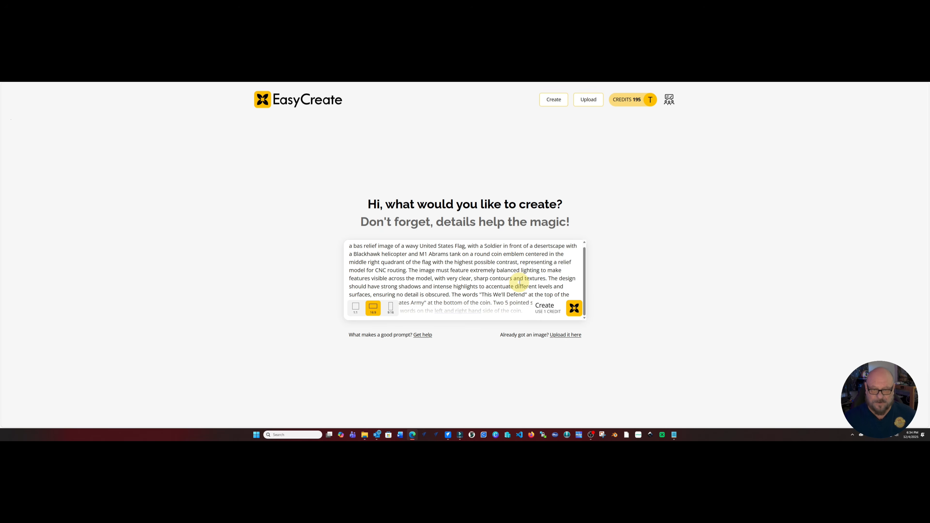
click(568, 310)
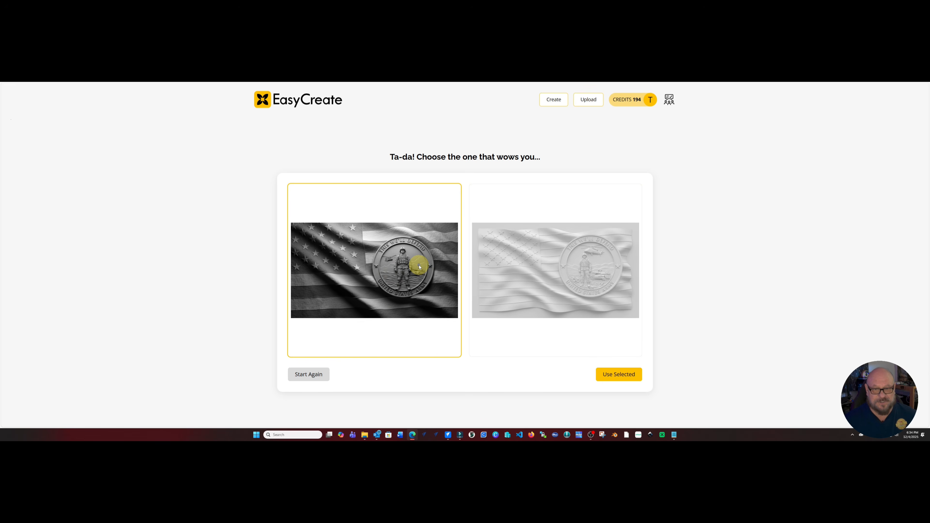
- Create a 3D model from the generated image showing the whole wavy flag with the soldier coin, with Remove Background turned off
click(534, 258)
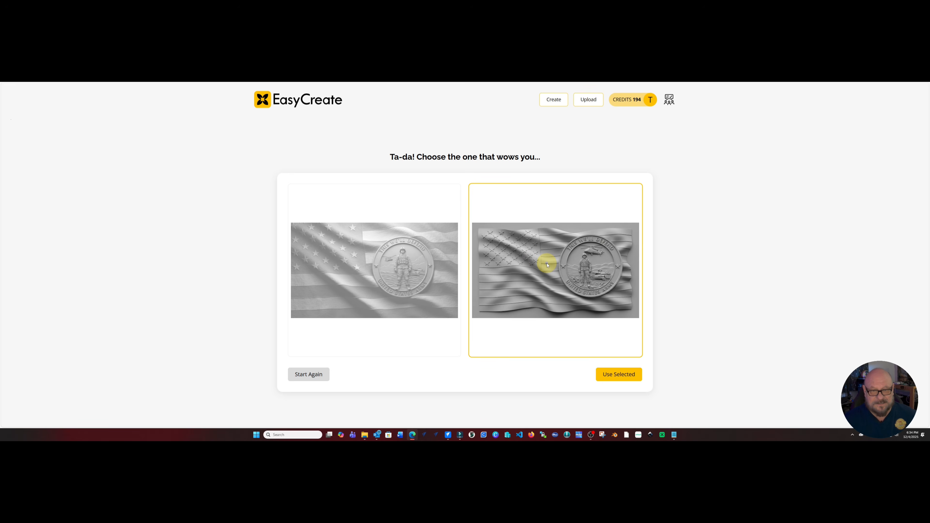
click(351, 267)
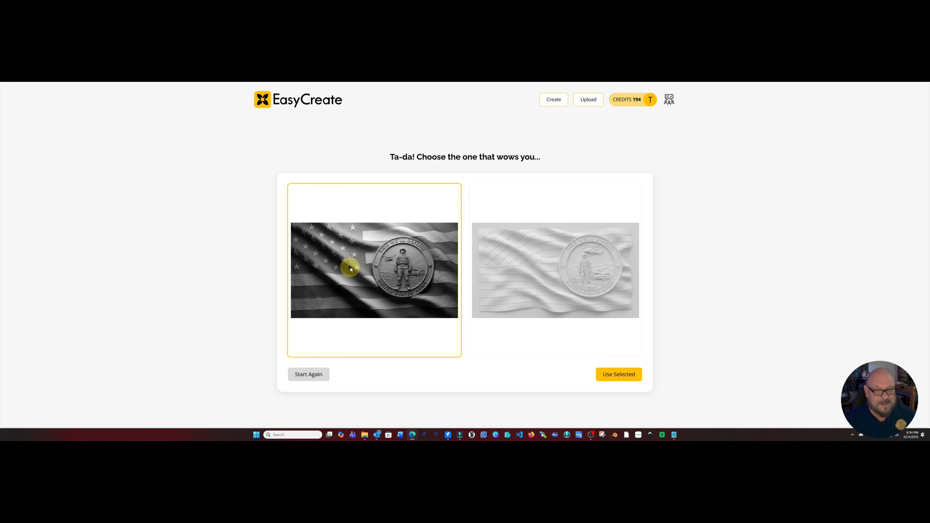
click(507, 266)
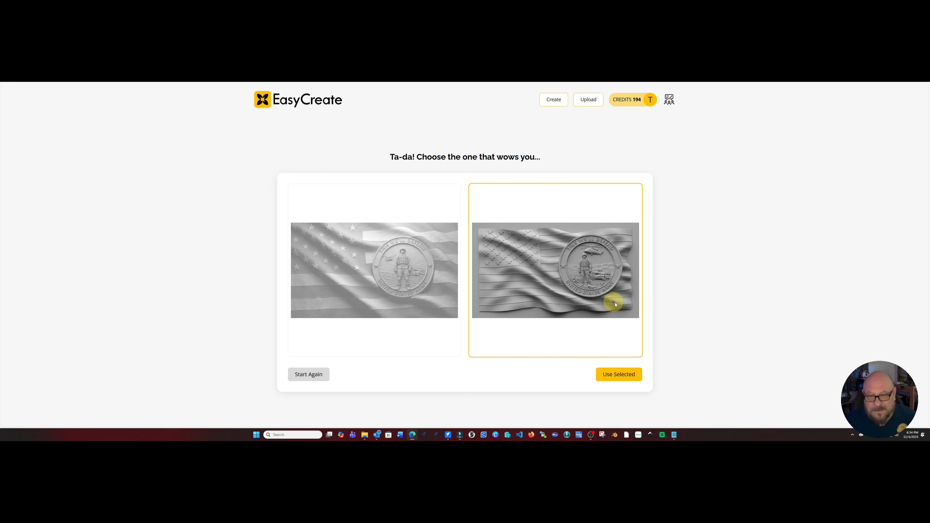
click(626, 376)
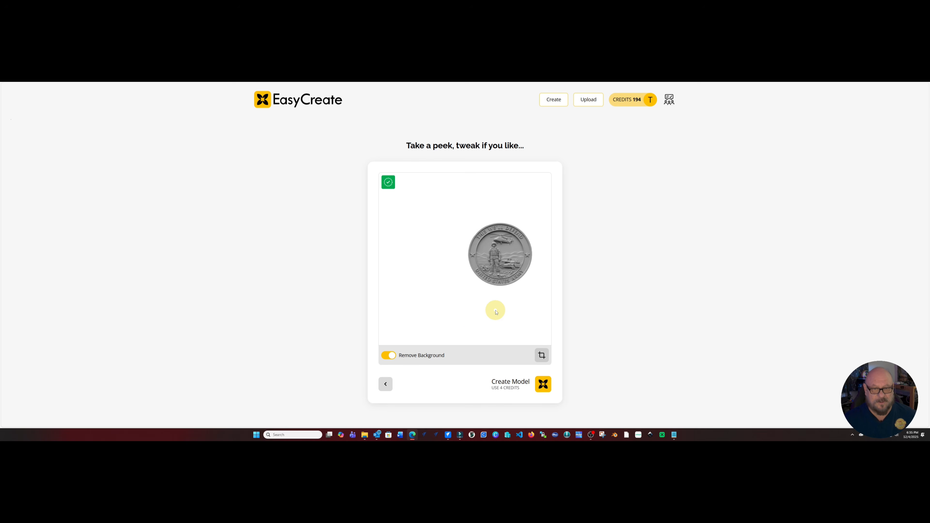
click(387, 355)
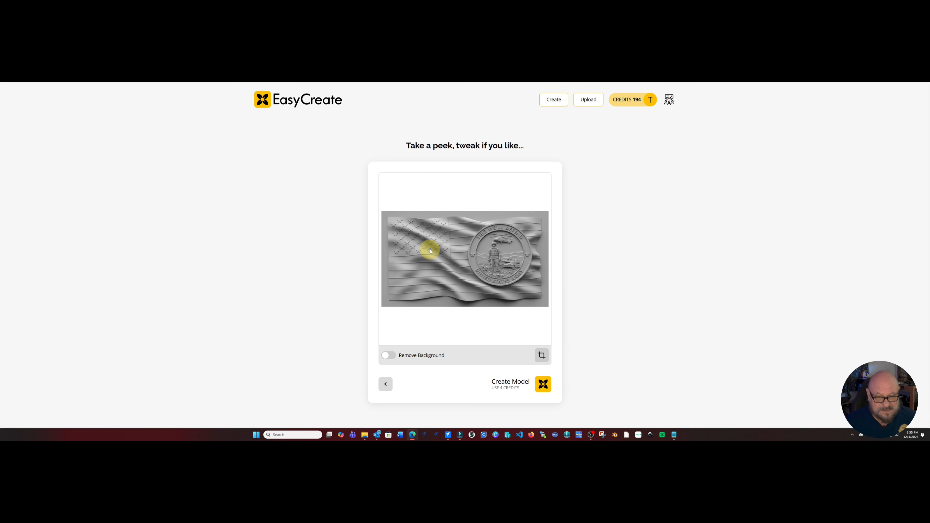
click(541, 387)
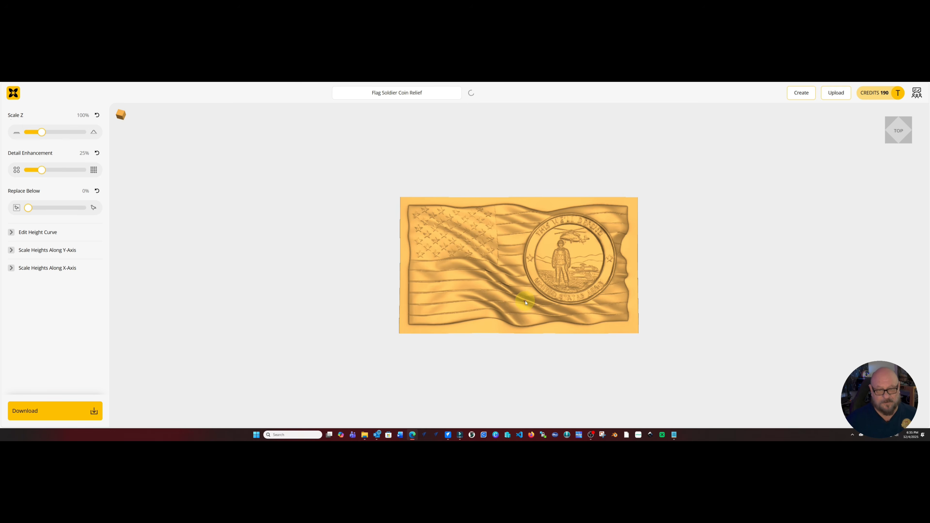
- Flatten the relief's height curve by slightly lowering its upper endpoint and raising its lower endpoint to about a quarter of the graph's height
drag(526, 303, 509, 250)
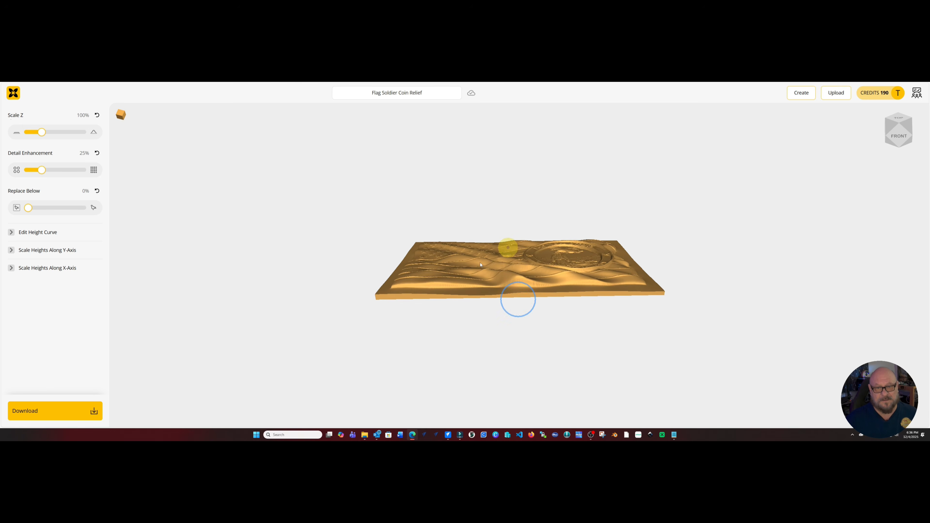
drag(425, 275, 506, 300)
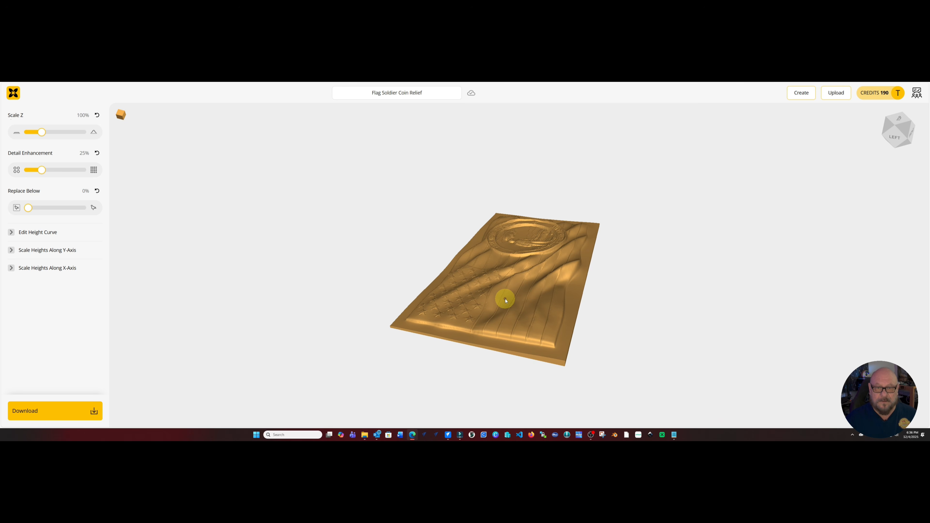
drag(507, 301, 569, 261)
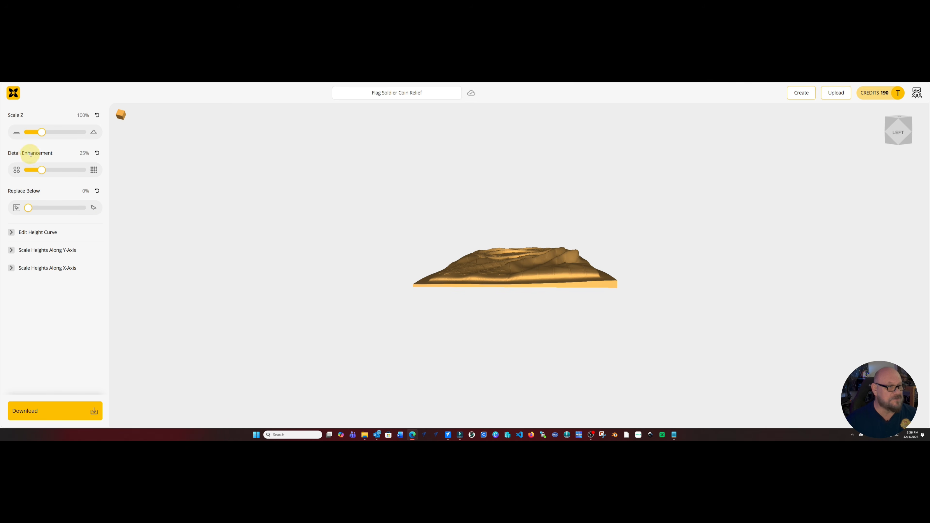
click(11, 233)
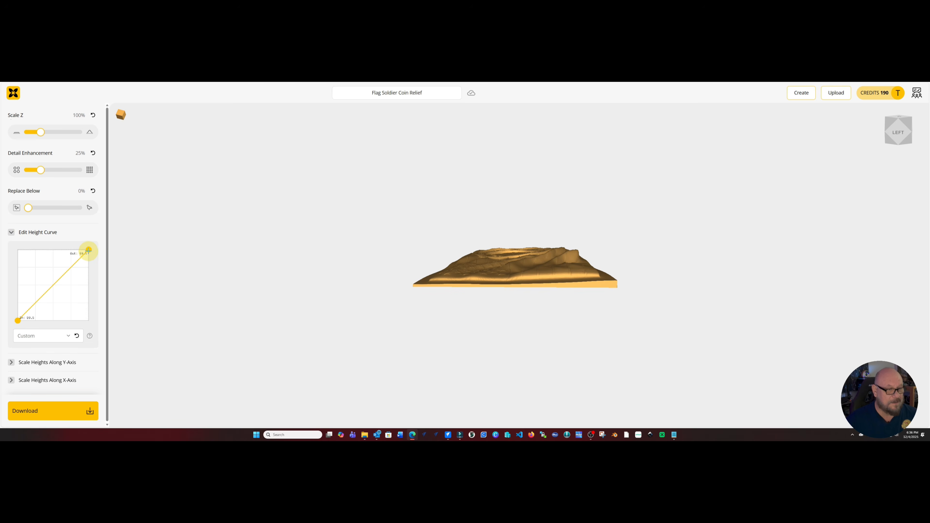
drag(89, 253, 85, 259)
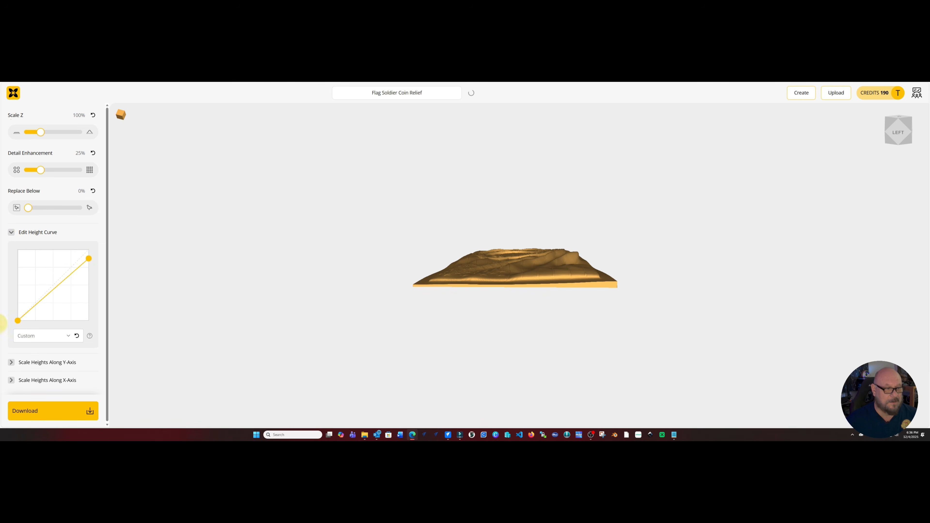
drag(17, 317, 18, 301)
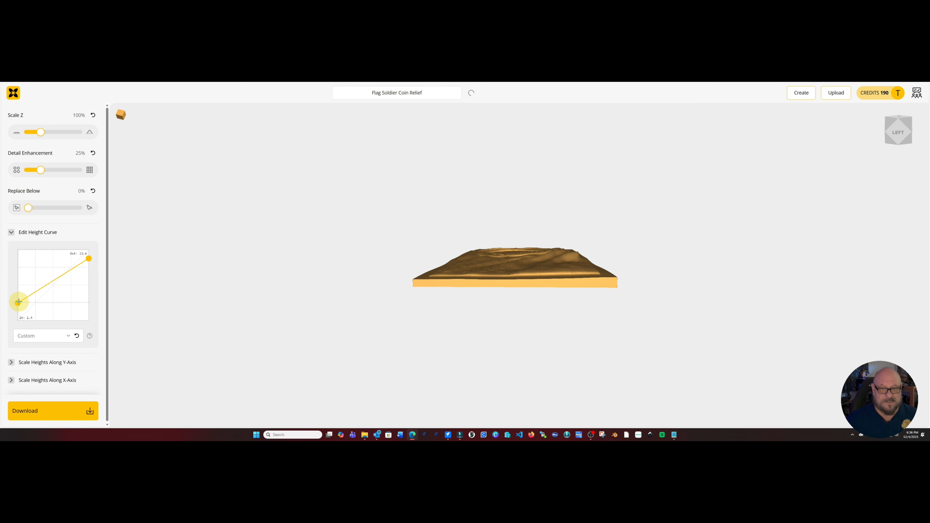
- Set the flag relief's Detail Enhancement to 29%
mouse_move(524, 261)
mouse_down()
mouse_move(529, 292)
mouse_move(417, 311)
mouse_move(485, 269)
mouse_move(476, 261)
mouse_move(494, 266)
mouse_move(492, 280)
mouse_move(509, 265)
mouse_up()
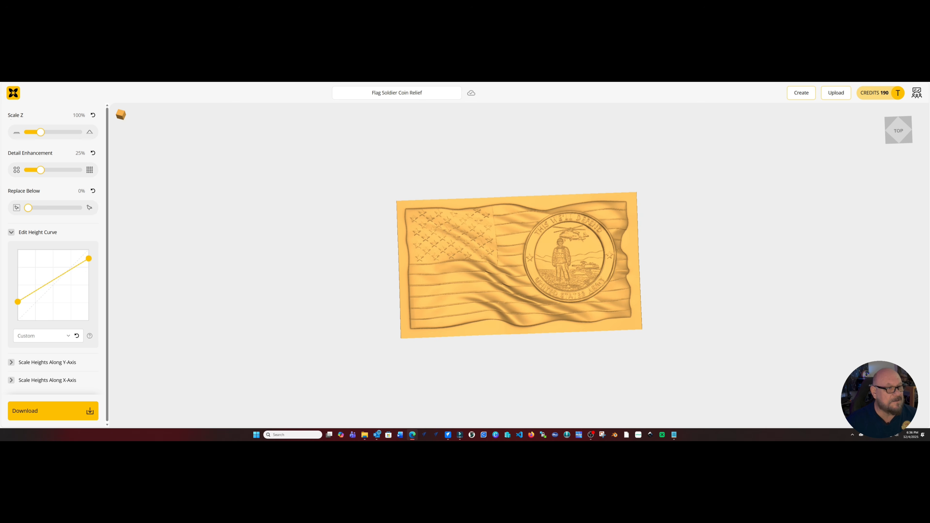
drag(41, 170, 43, 171)
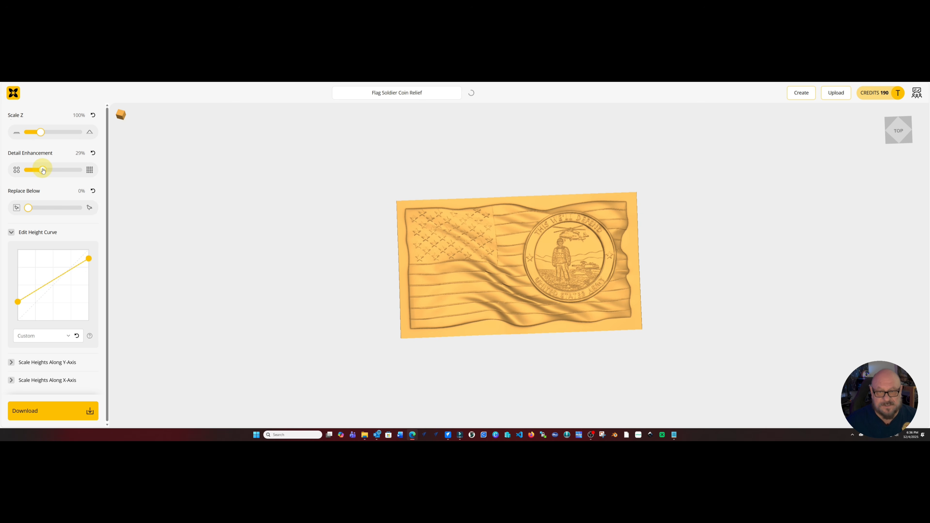